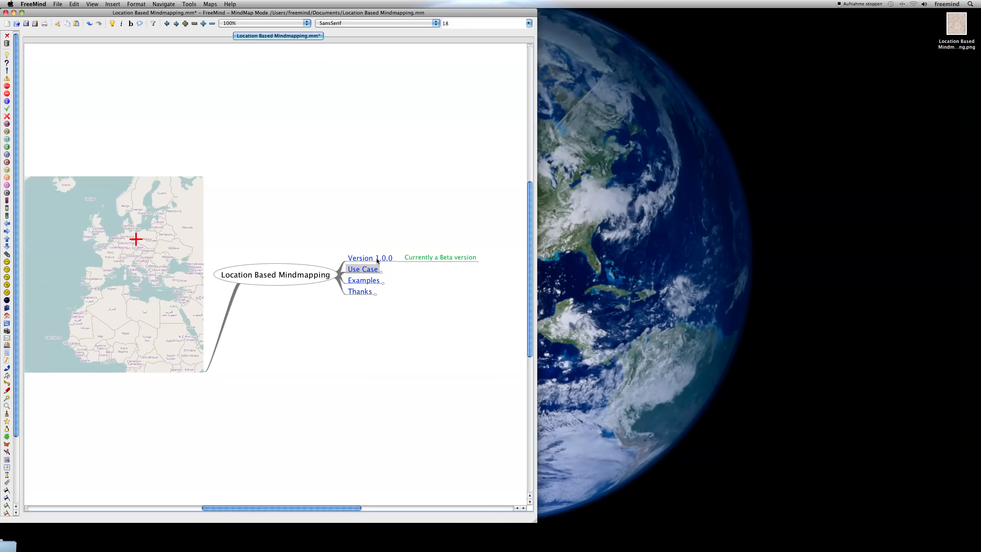
- Unfold the Use Case branch down through "I want to manage locations" and Definition, and select the node "A location is a point in a geographical map"
key(space)
key(Right)
key(Up)
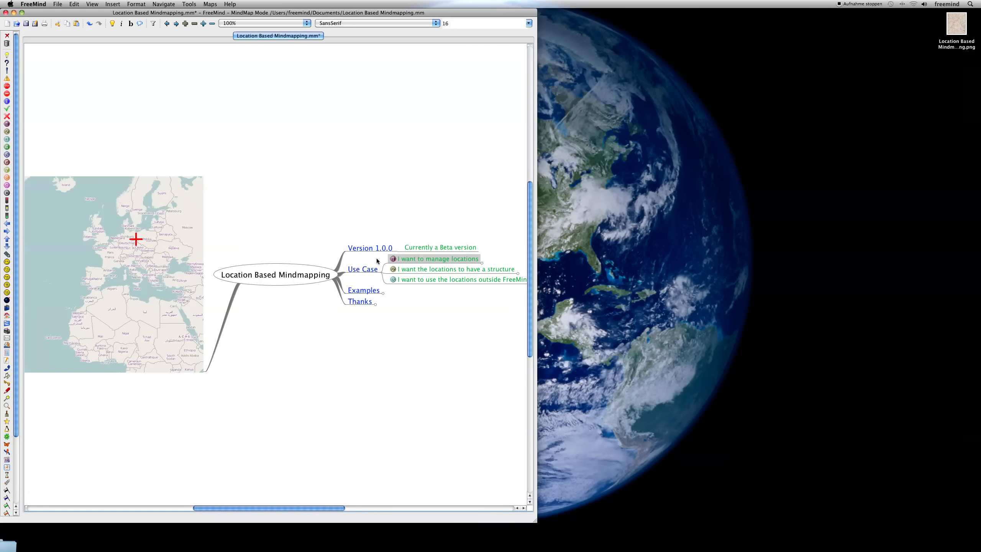
drag(417, 357, 238, 339)
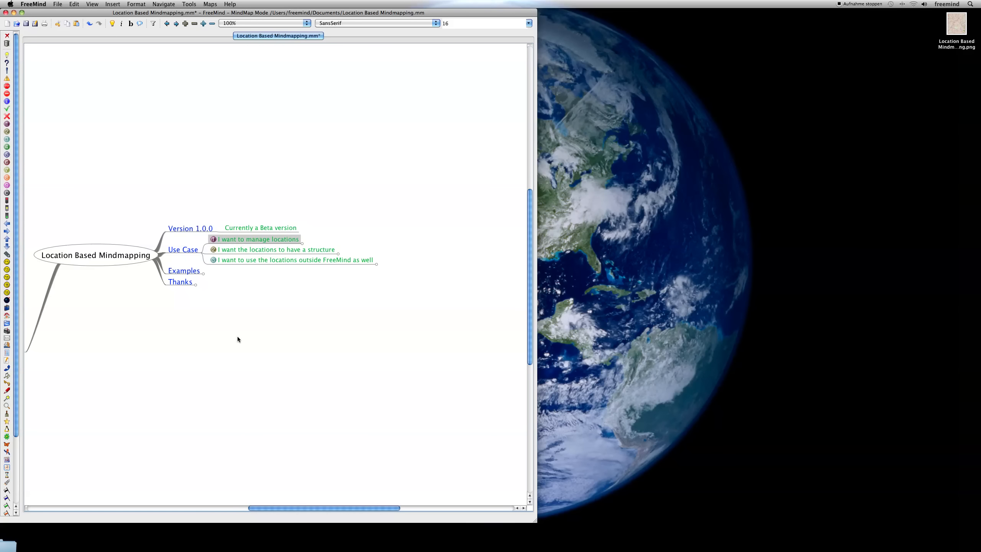
key(space)
key(Right)
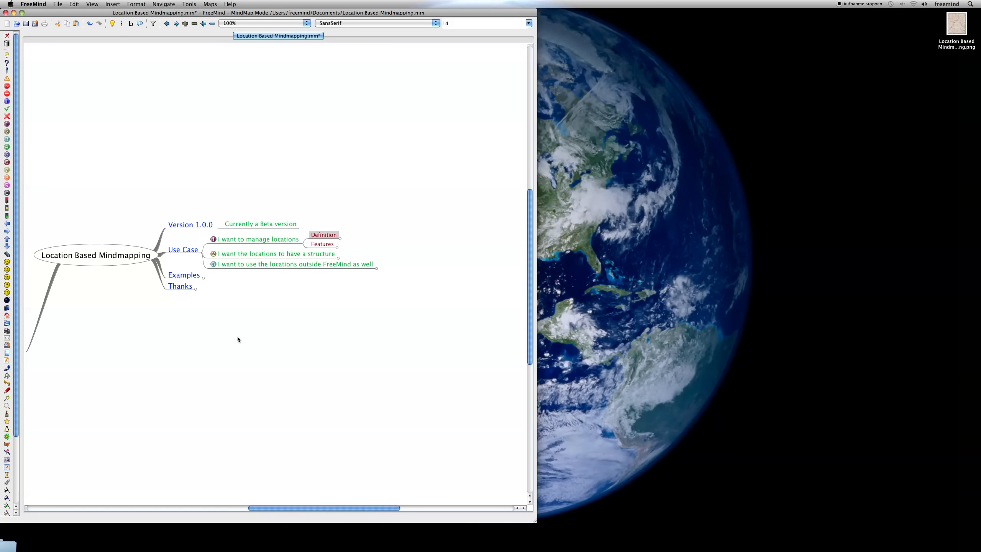
key(space)
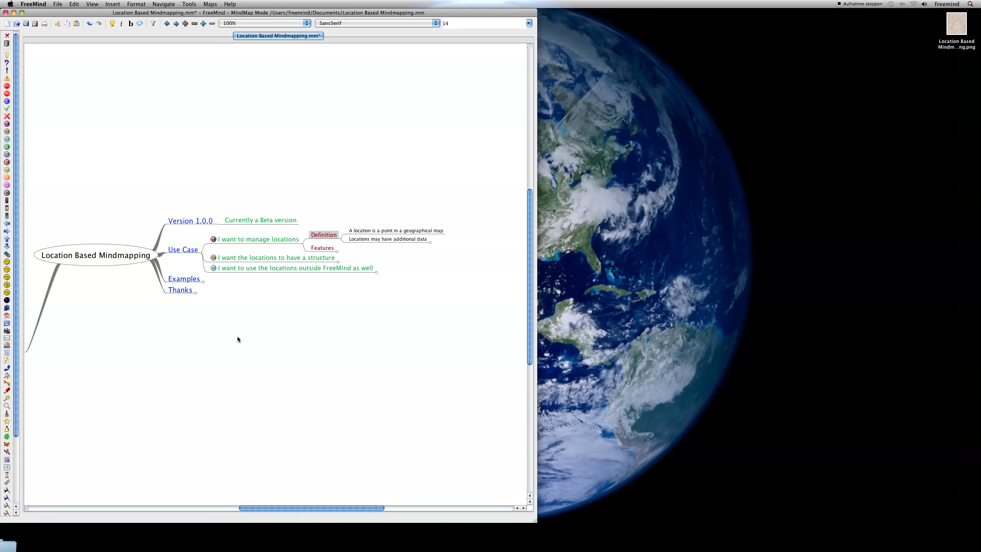
click(406, 232)
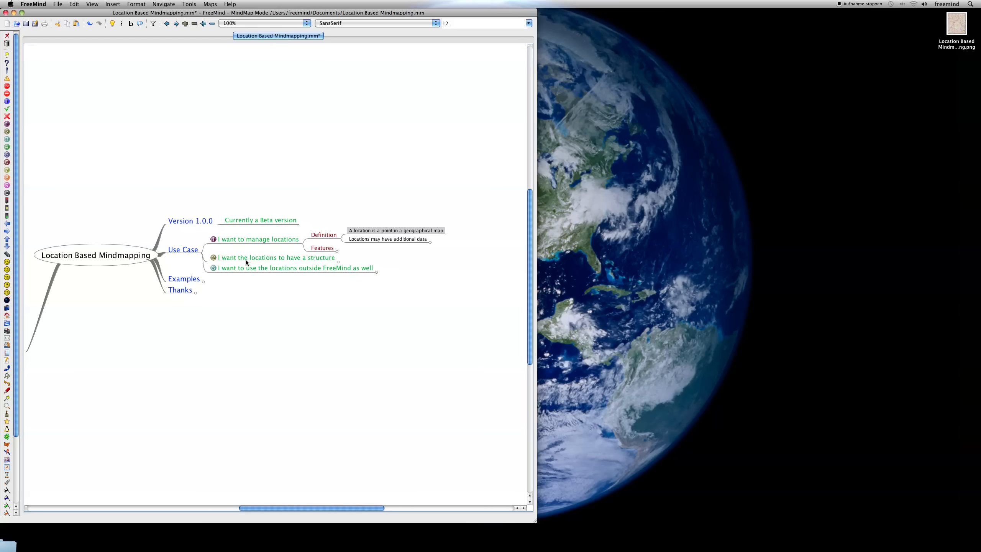
- Unfold the Examples branch through Knowledge map and its Hotels node
click(188, 280)
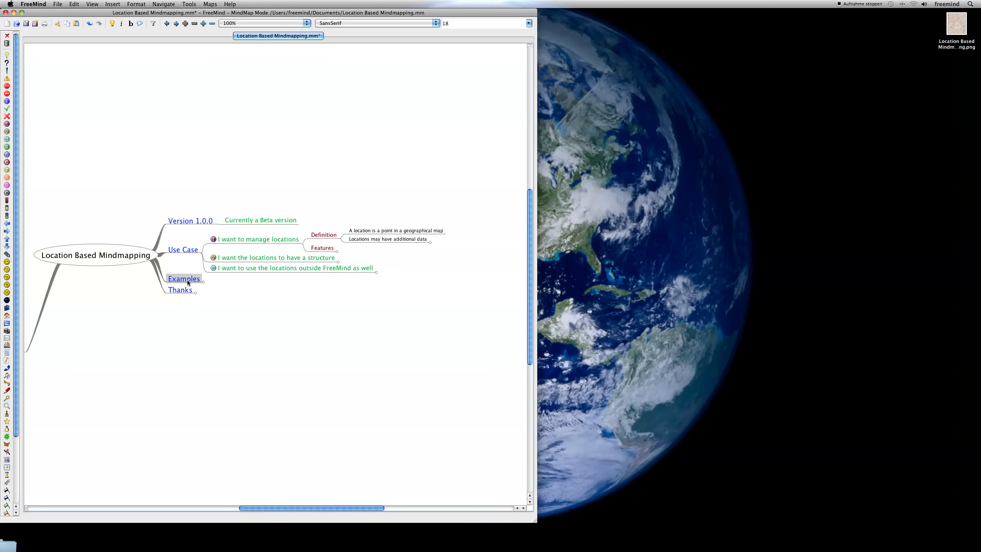
click(187, 280)
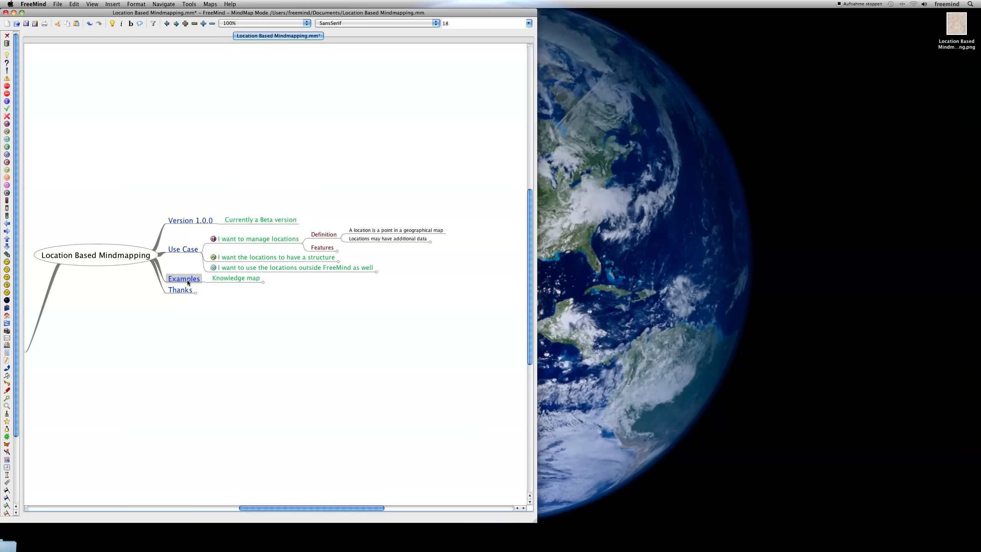
key(Right)
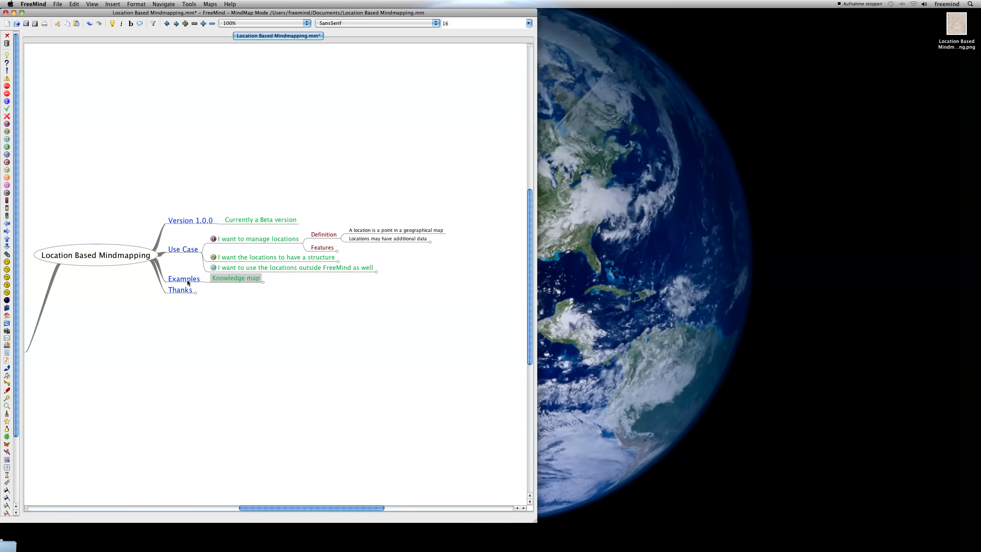
key(space)
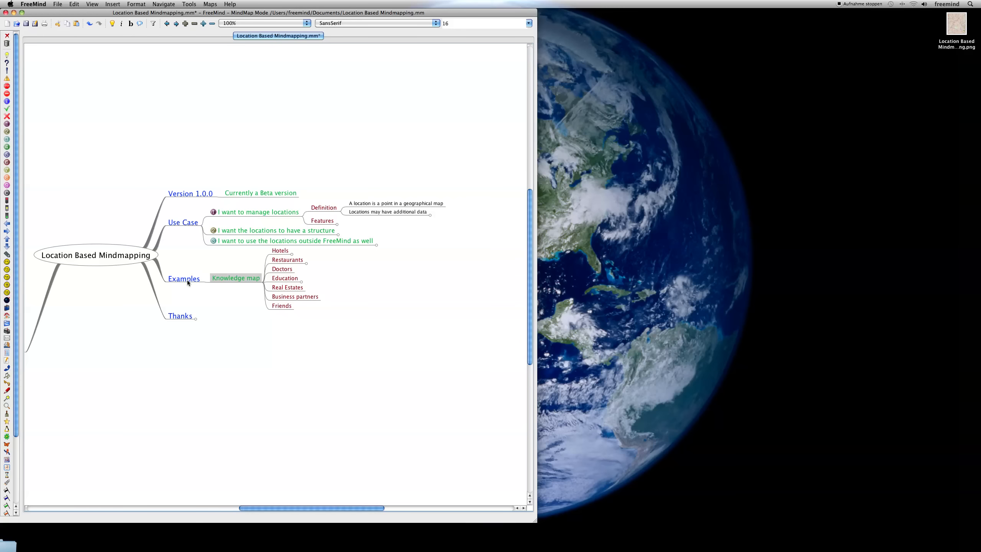
key(Right)
key(Up)
key(Up)
key(Up)
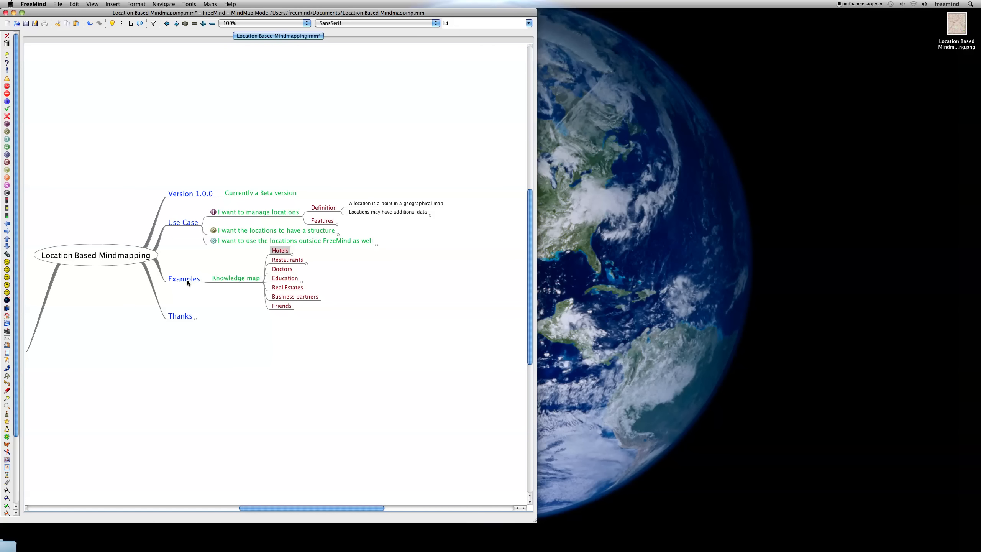
key(space)
- Add a child node named "Adlon" to the Berlin node under Hotels
key(Right)
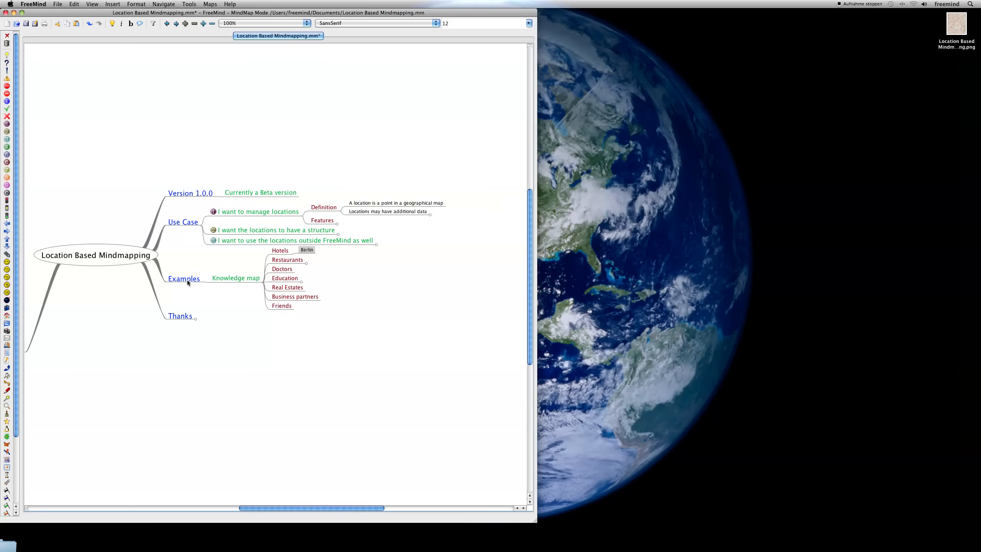
key(Tab)
text(Adlon)
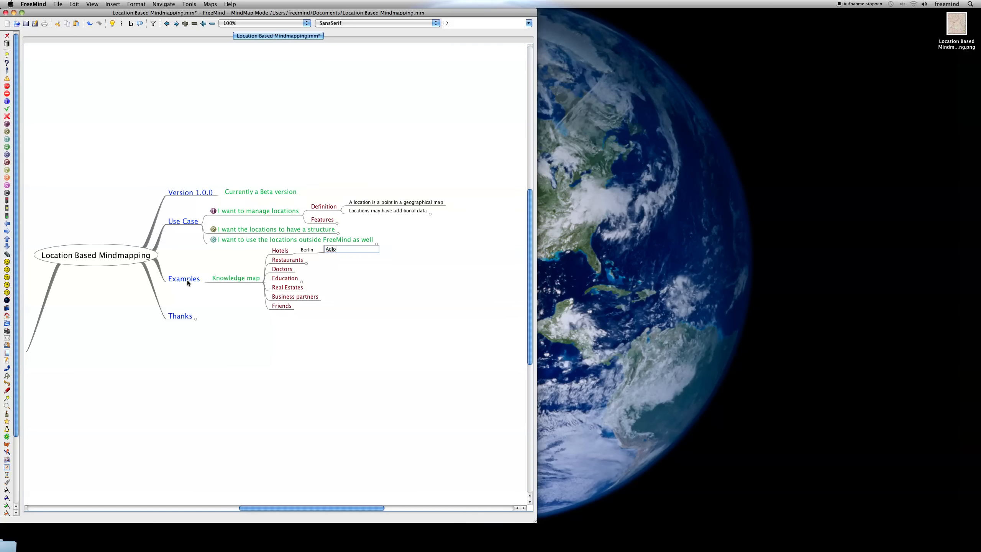
key(Return)
- Add the child nodes "Very nice" and "But not that cheap" to Adlon, and return the selection to Adlon
key(Tab)
text(Very niche)
key(Return)
key(Return)
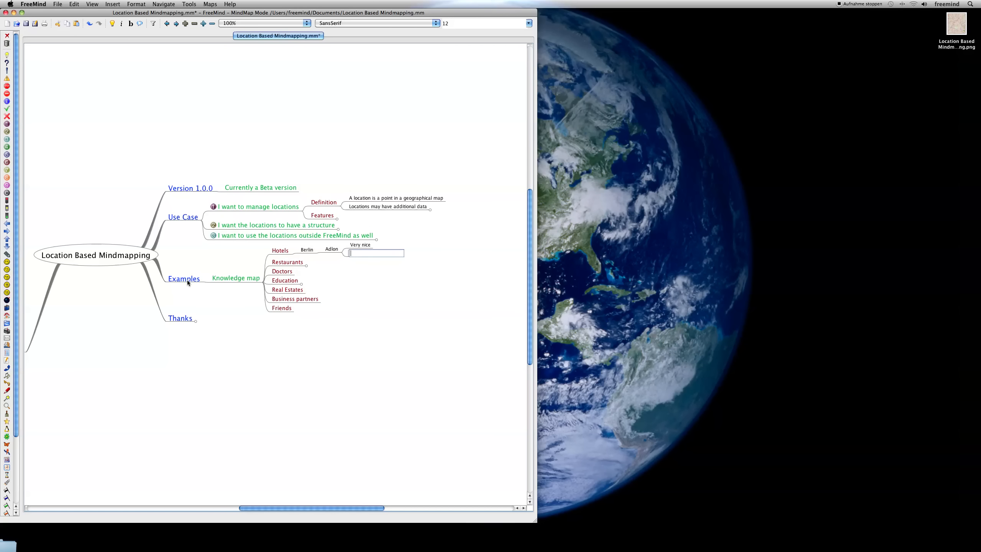
text(But not that cheap)
key(Return)
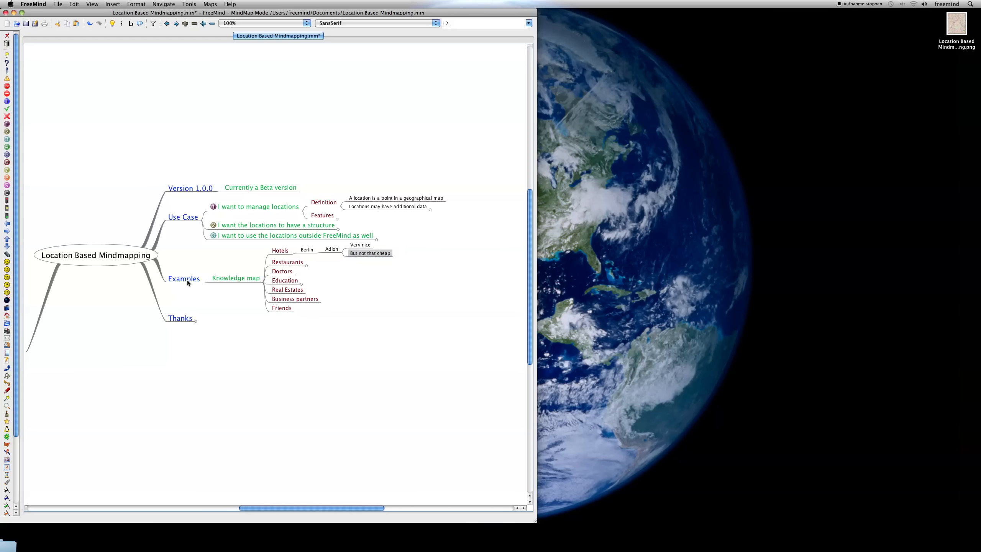
key(Left)
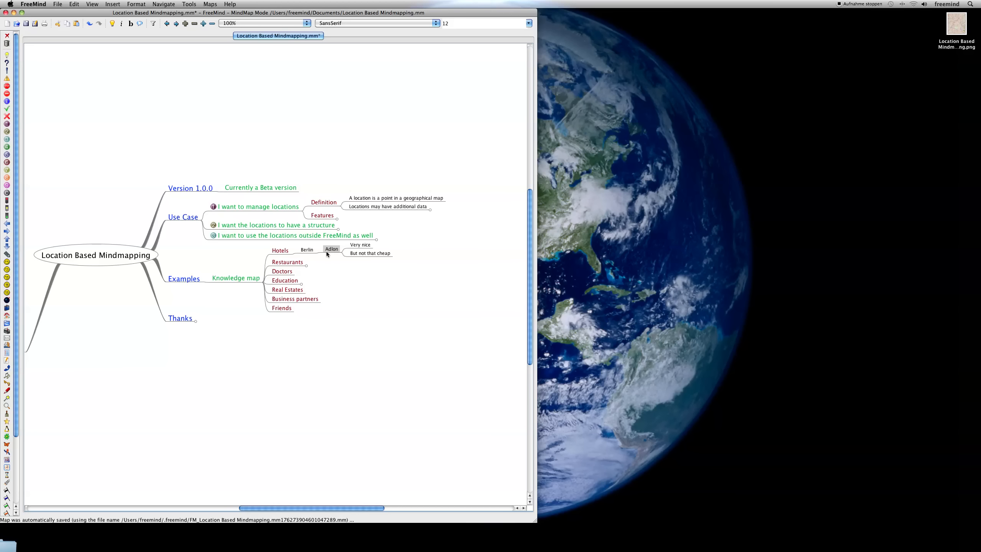
- Unfold the Features node under "I want to manage locations" and select its "Tools -> Show Map" entry
click(352, 216)
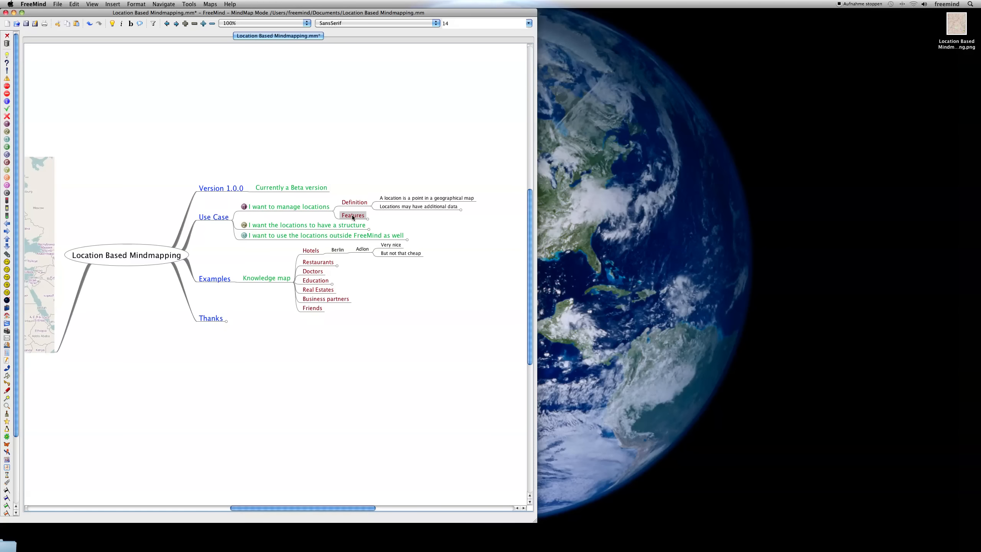
click(352, 216)
click(408, 191)
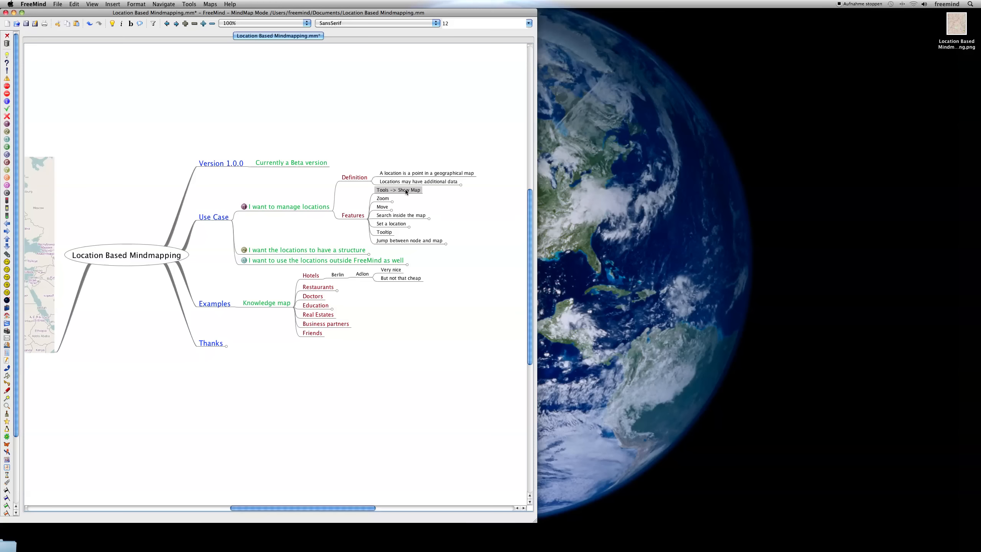
- Show the geographical map window beside the mind map
click(191, 3)
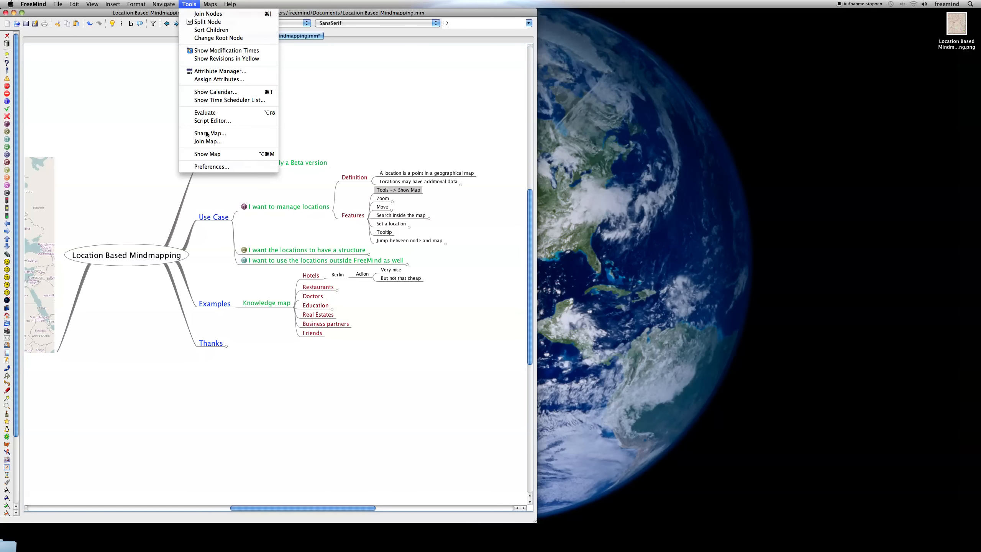
click(207, 154)
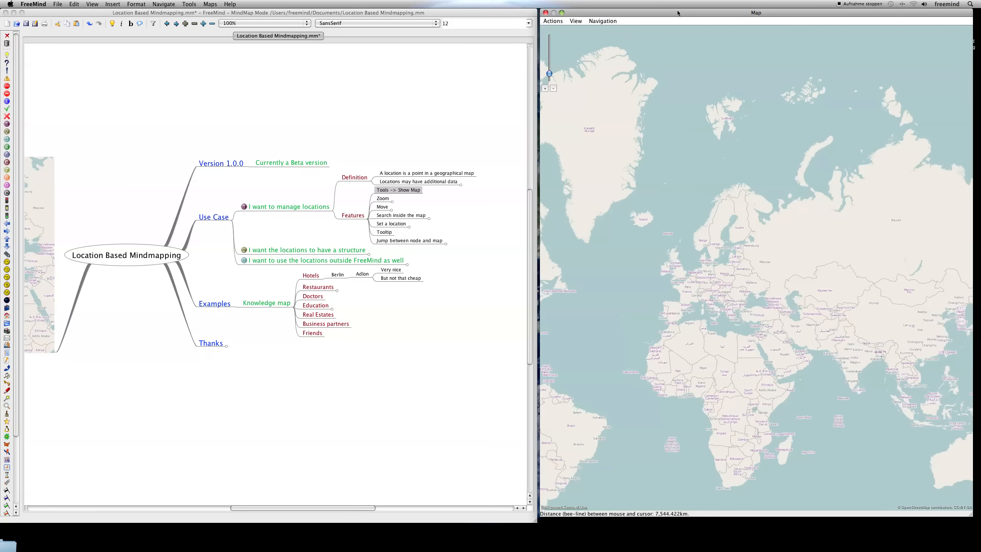
drag(678, 13, 678, 14)
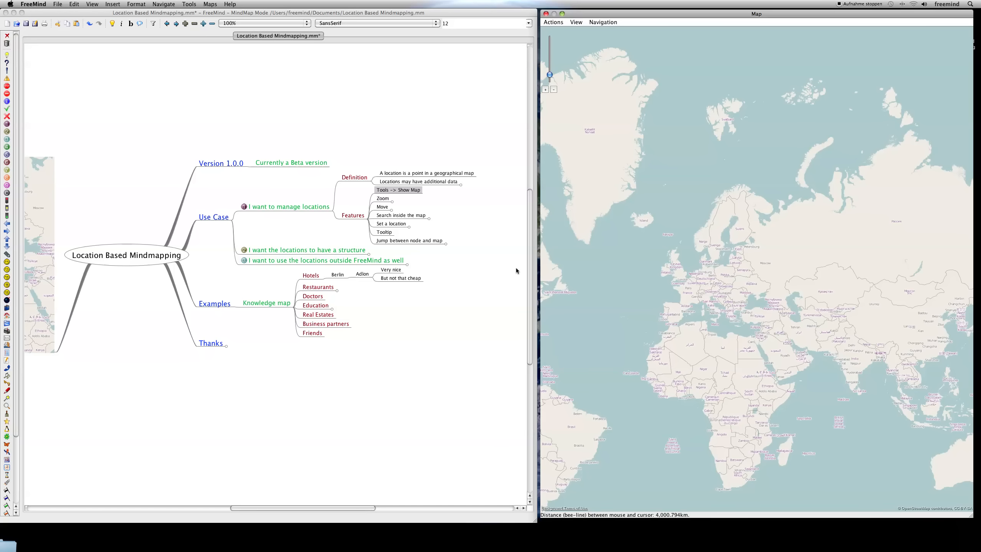
- Select the Zoom feature node and zoom the geographical map in on the Berlin area, including one level out and back in
click(385, 199)
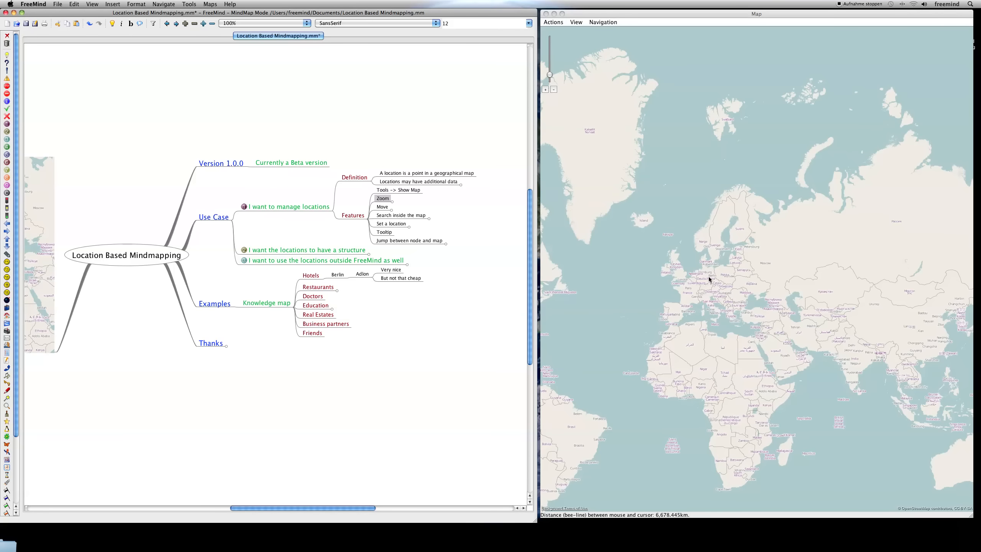
scroll(709, 279, up, 3)
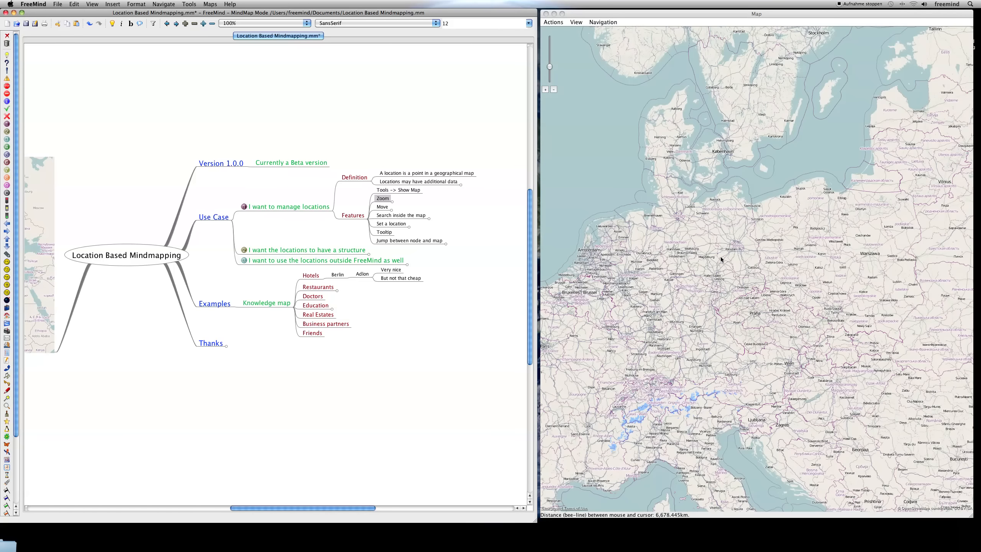
scroll(737, 249, up, 4)
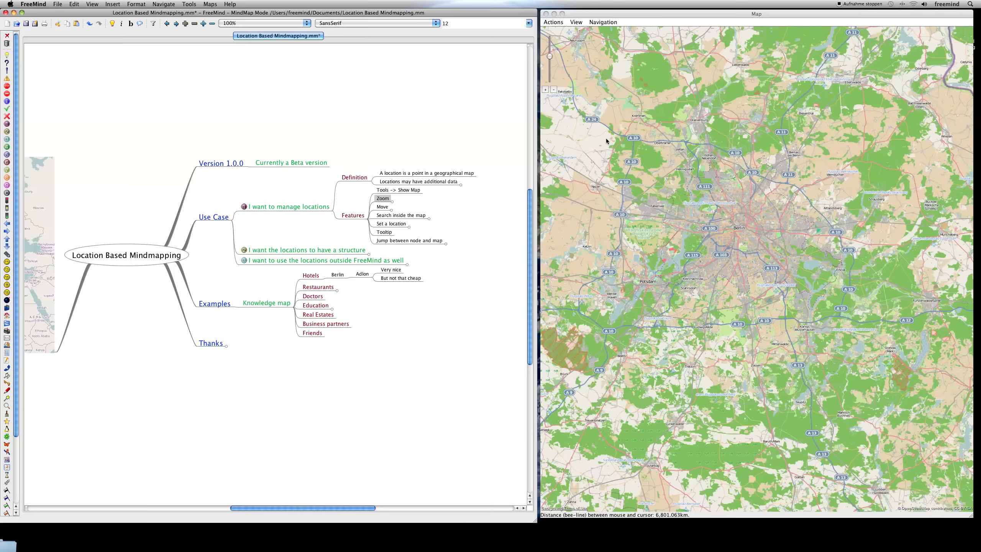
click(553, 90)
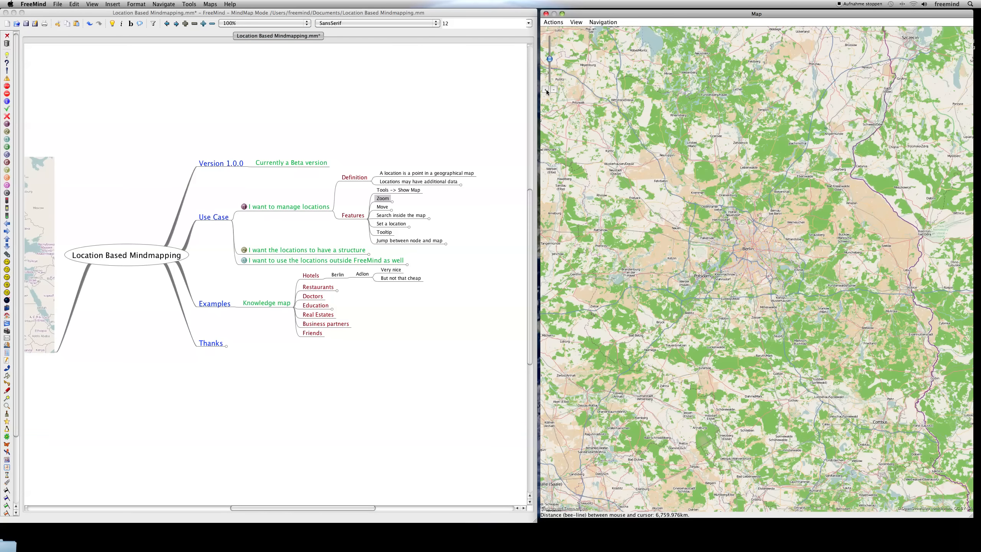
click(546, 90)
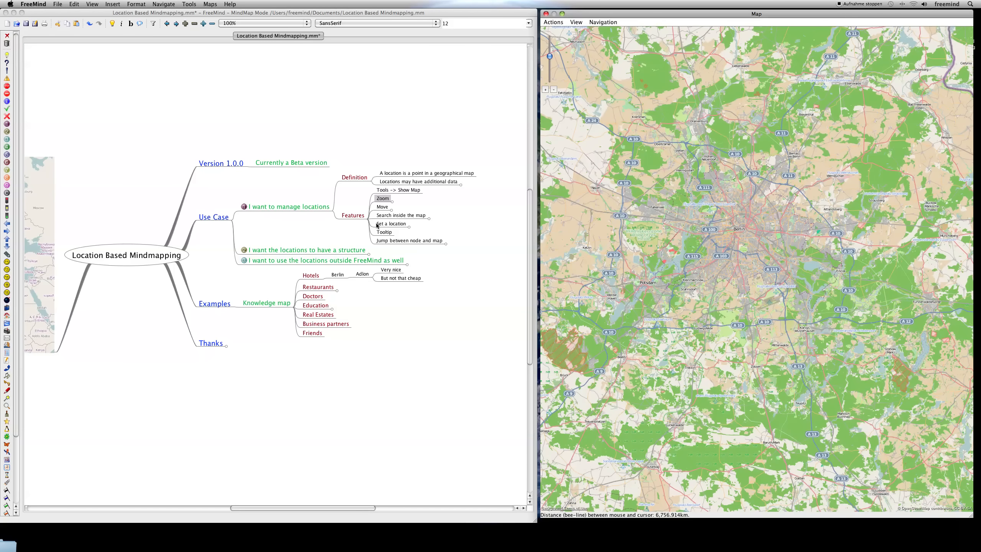
- Select the Move feature node and pan the geographical map slightly around Berlin
click(383, 207)
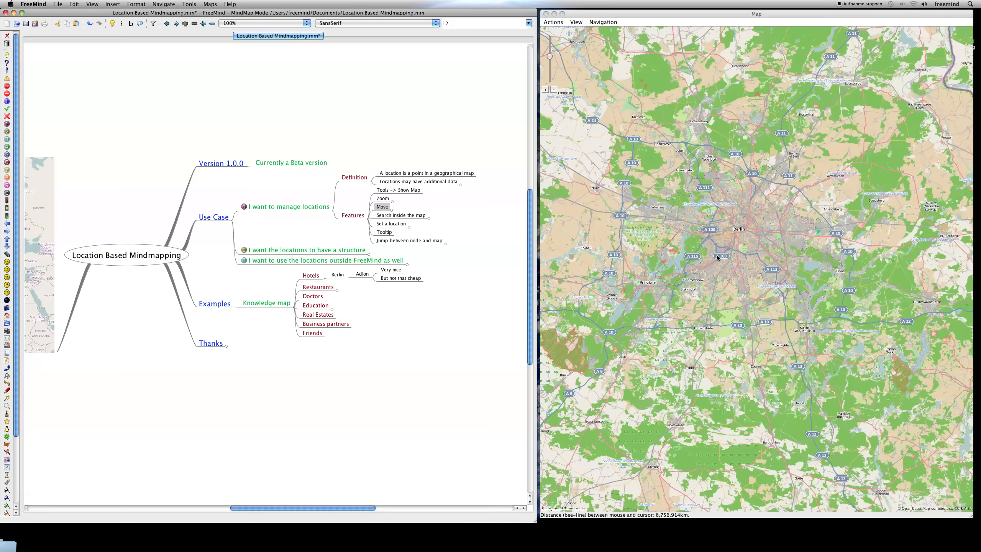
click(742, 236)
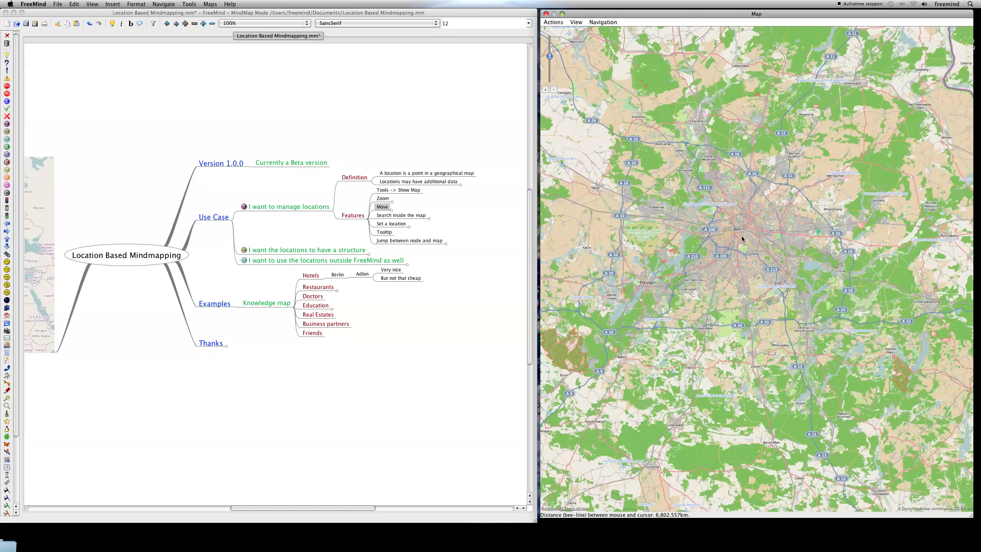
mouse_move(742, 236)
mouse_down()
mouse_move(688, 259)
mouse_move(793, 339)
mouse_move(739, 247)
mouse_up()
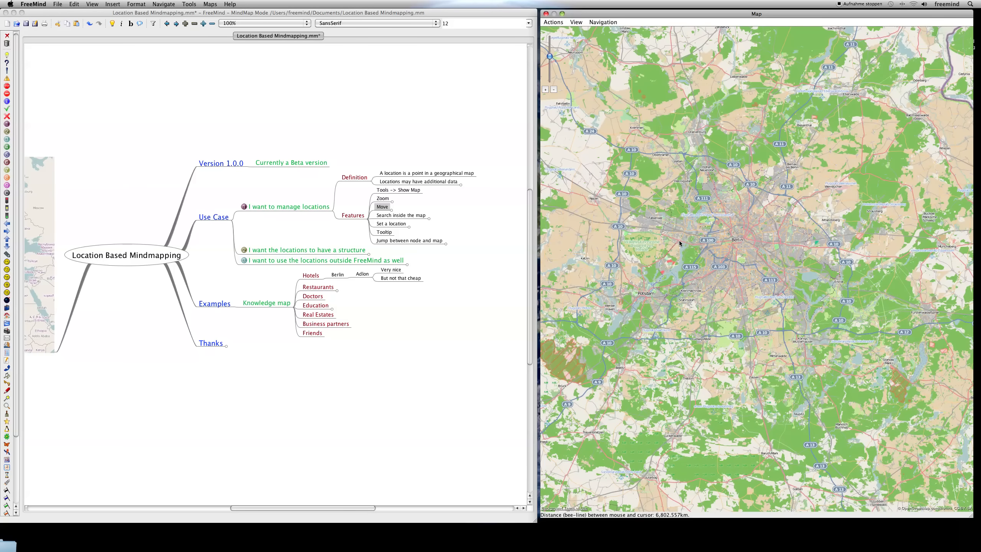
key(Down)
key(Down)
key(Up)
key(Up)
key(Up)
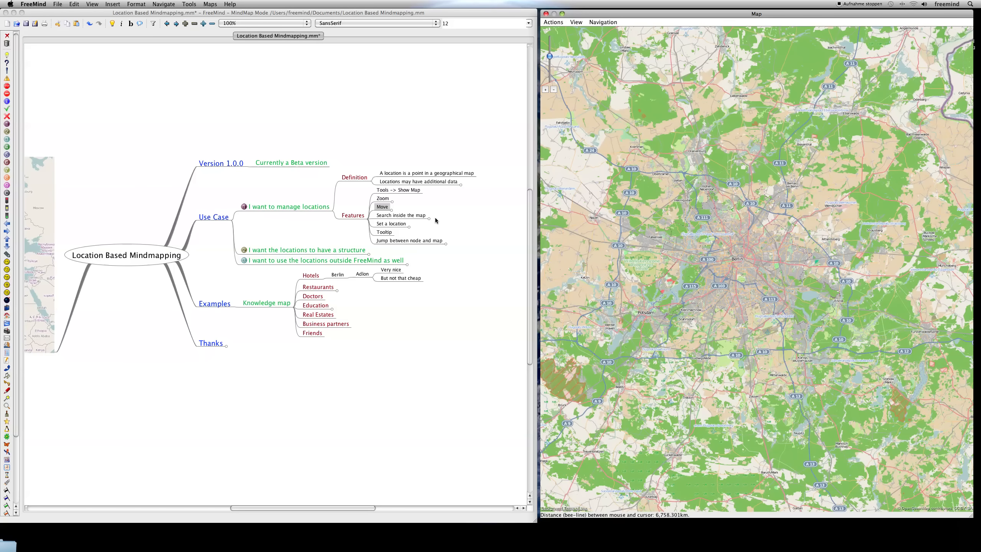
- Select the "Search inside the map" node, search the map for "Adlon Berlin", and go to the Adlon Hotel Kempinski Berlin result
click(391, 217)
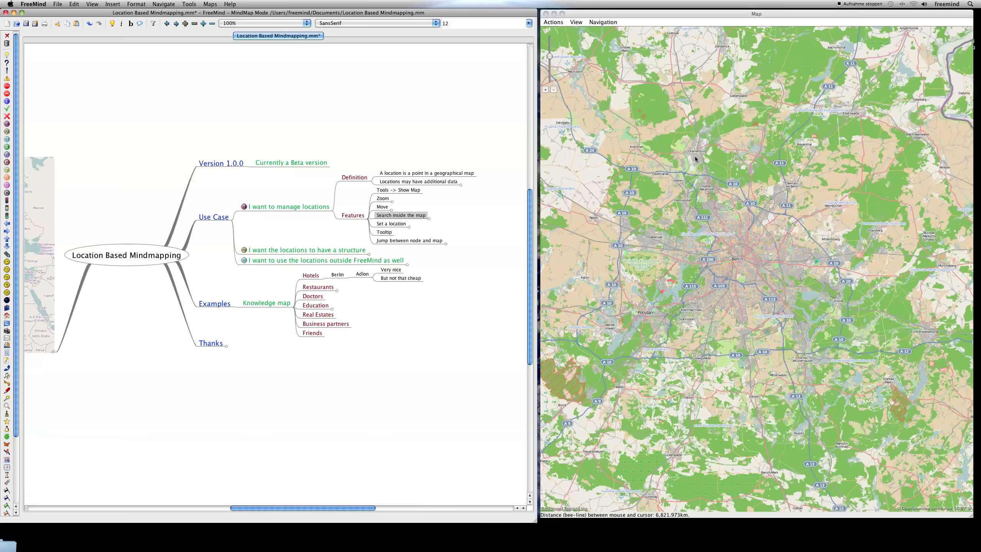
click(607, 23)
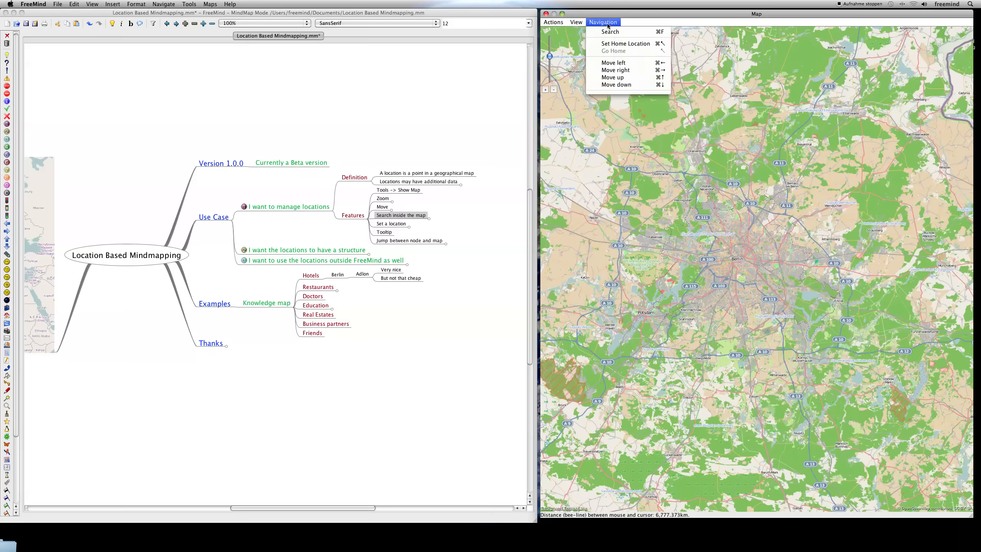
click(609, 32)
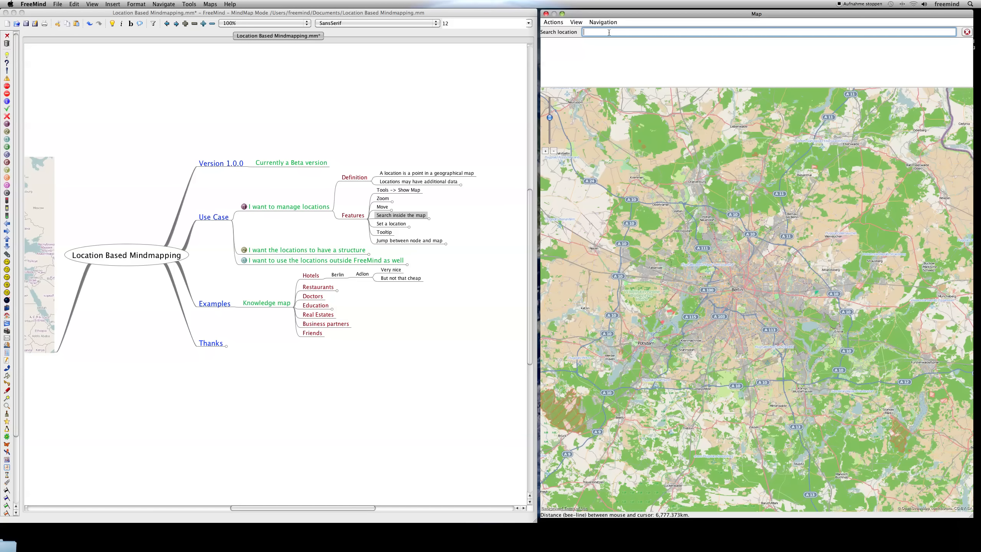
text(Adlon Berlin)
key(Return)
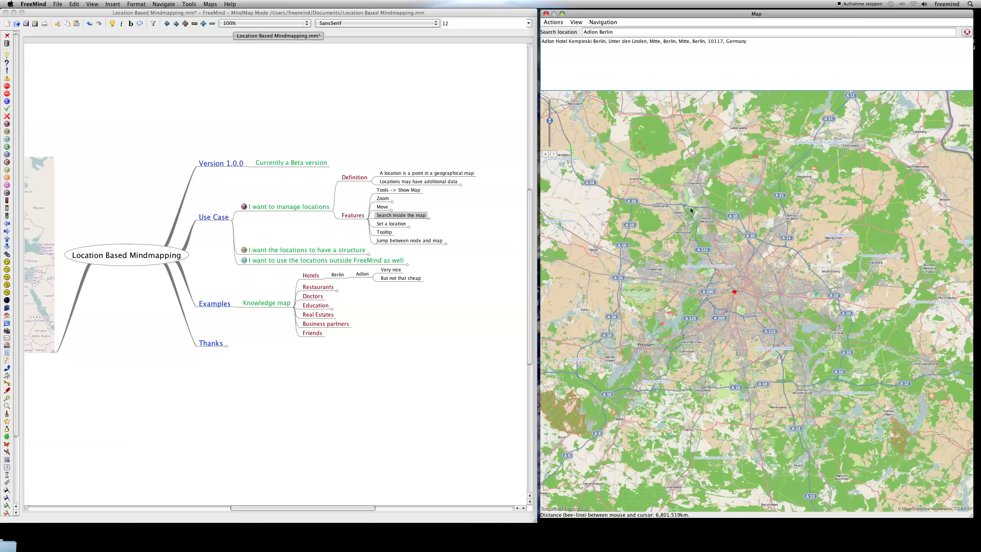
click(652, 41)
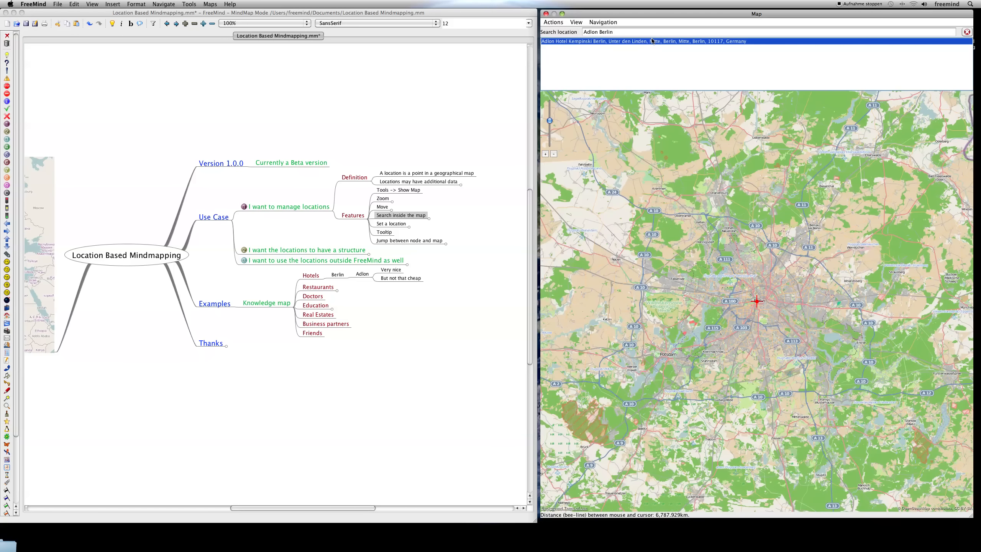
- Zoom the geographical map to the cursor position and centre it closely on the Adlon Hotel Kempinski Berlin search result
right_click(757, 304)
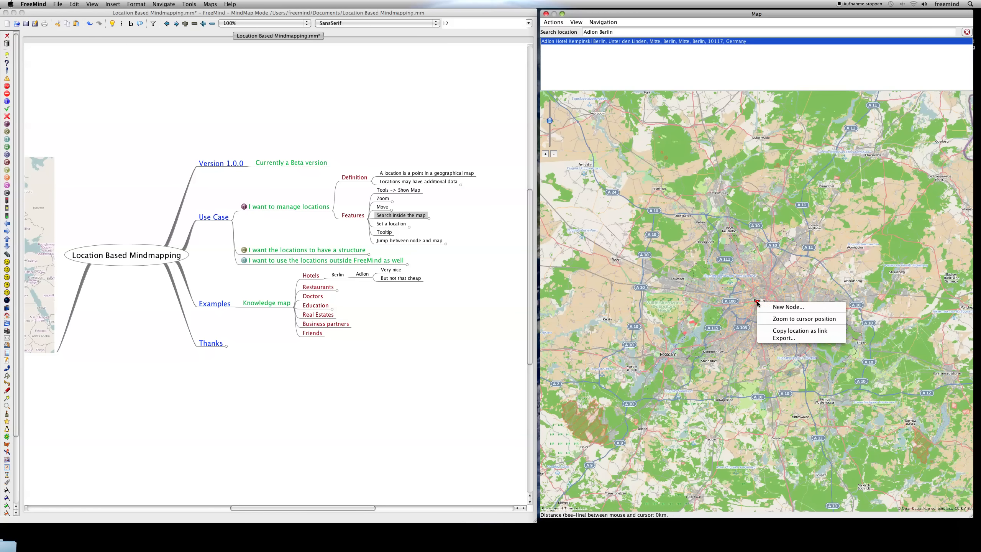
click(767, 319)
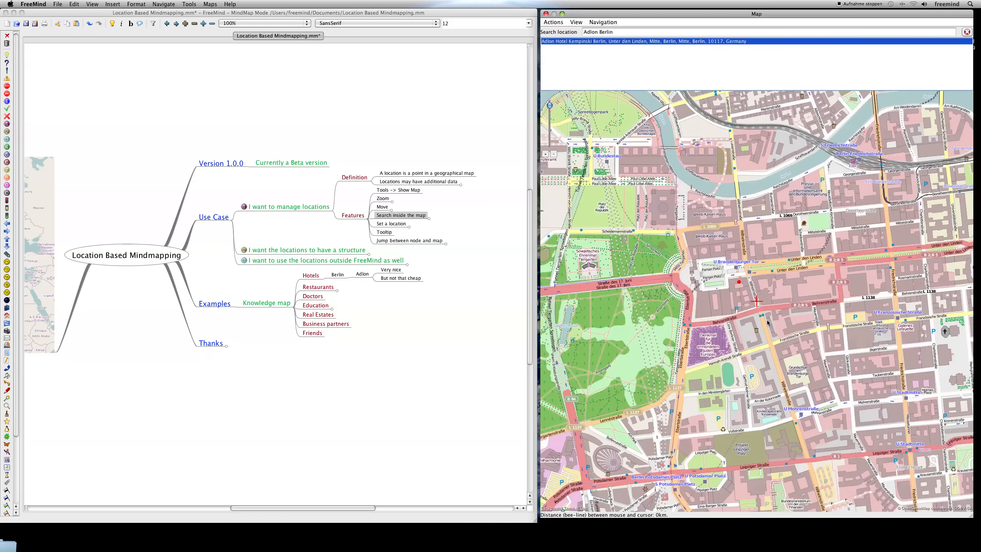
click(640, 42)
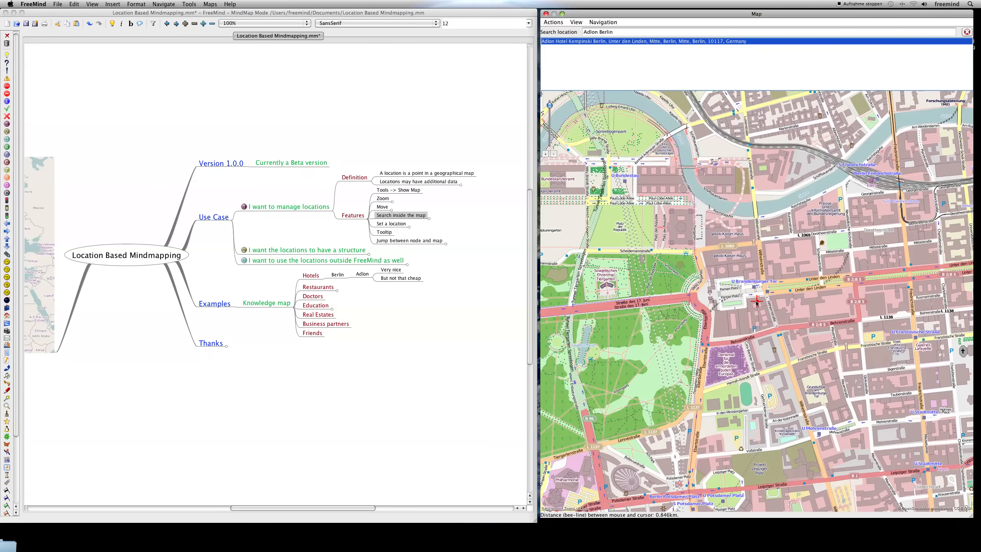
scroll(757, 304, up, 2)
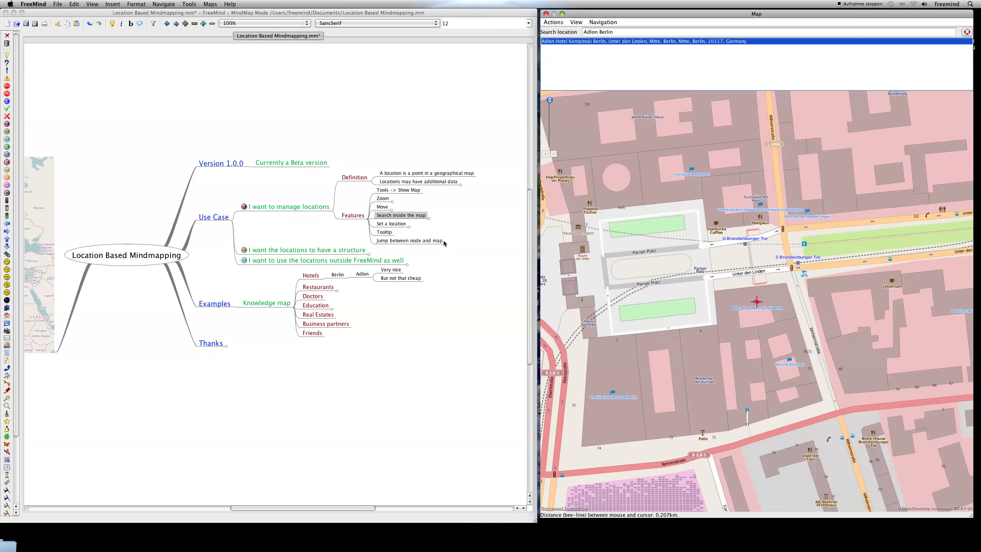
- Unfold the "Set a location" feature node and place the existing Adlon node at the map's cursor position
click(385, 228)
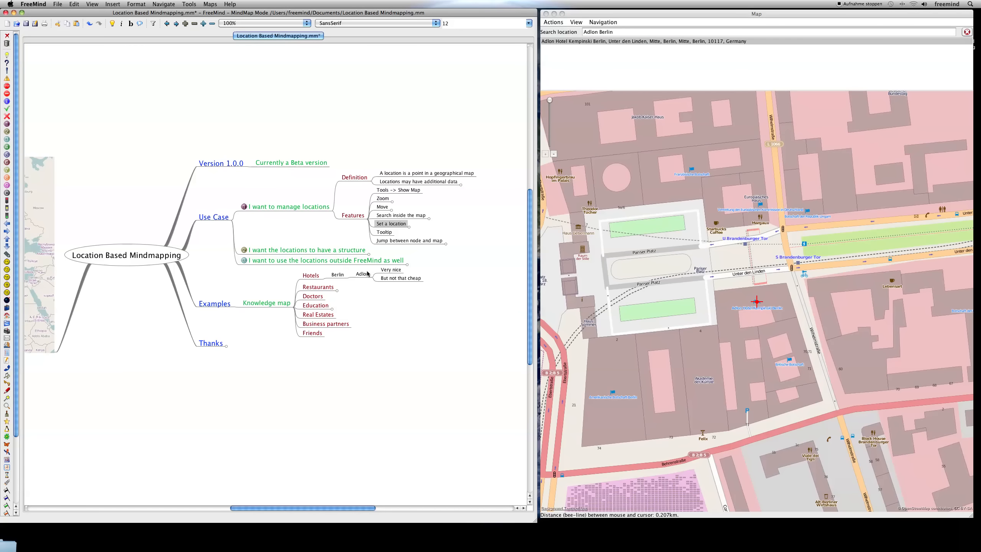
key(space)
click(365, 284)
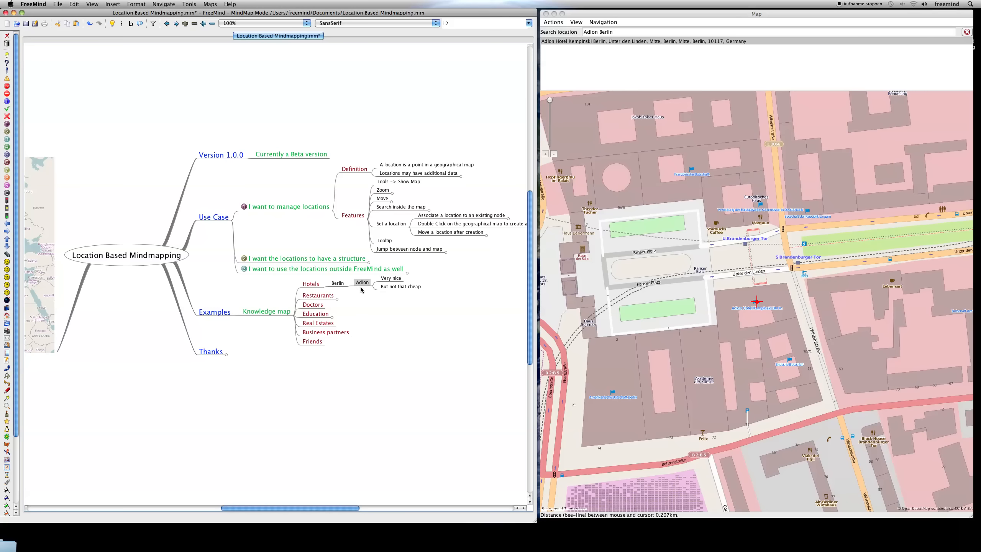
click(556, 24)
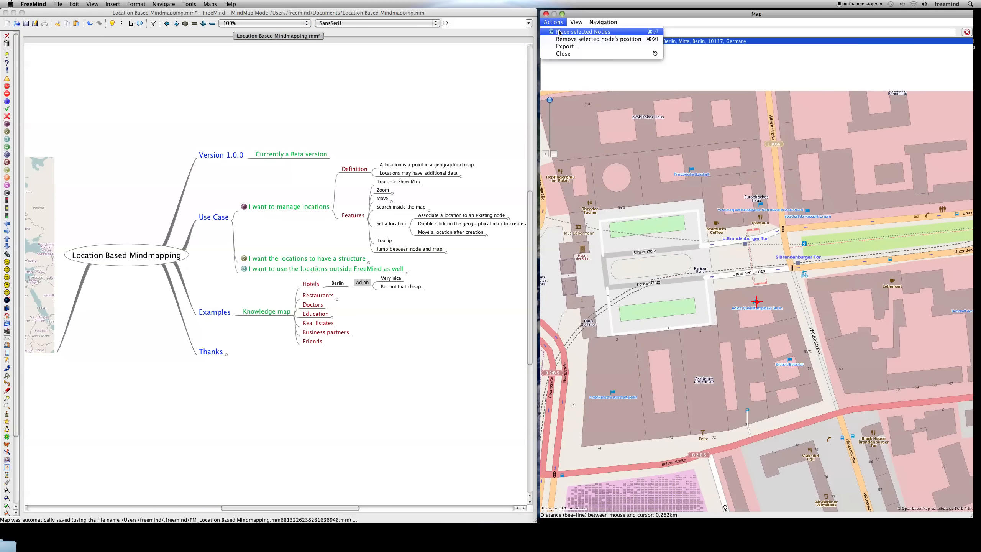
click(559, 32)
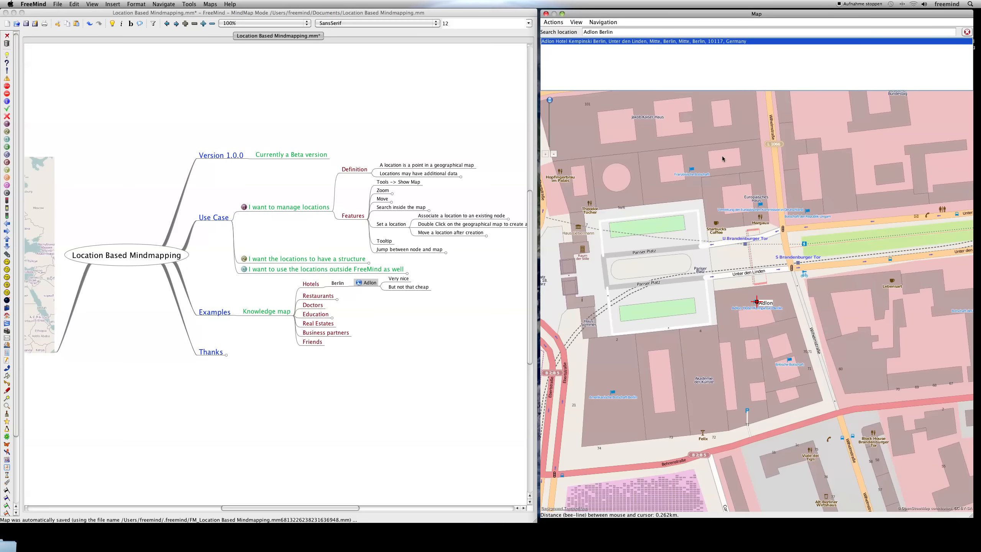
- Search the geographical map for "Ritz Carlton Berlin" and go to The Ritz-Carlton result at Potsdamer Platz
click(769, 307)
drag(682, 375, 851, 120)
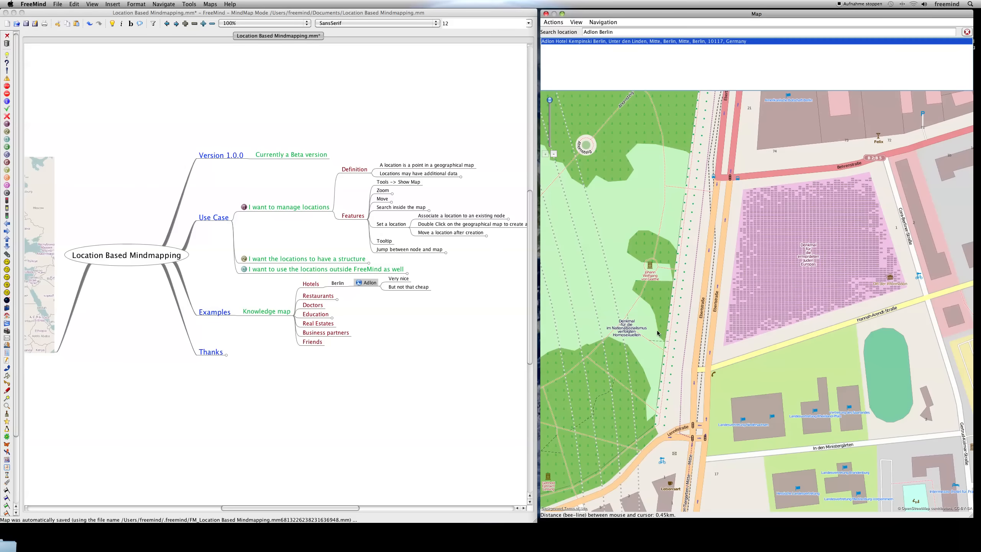
drag(659, 32, 462, 28)
text(Ritz Carl)
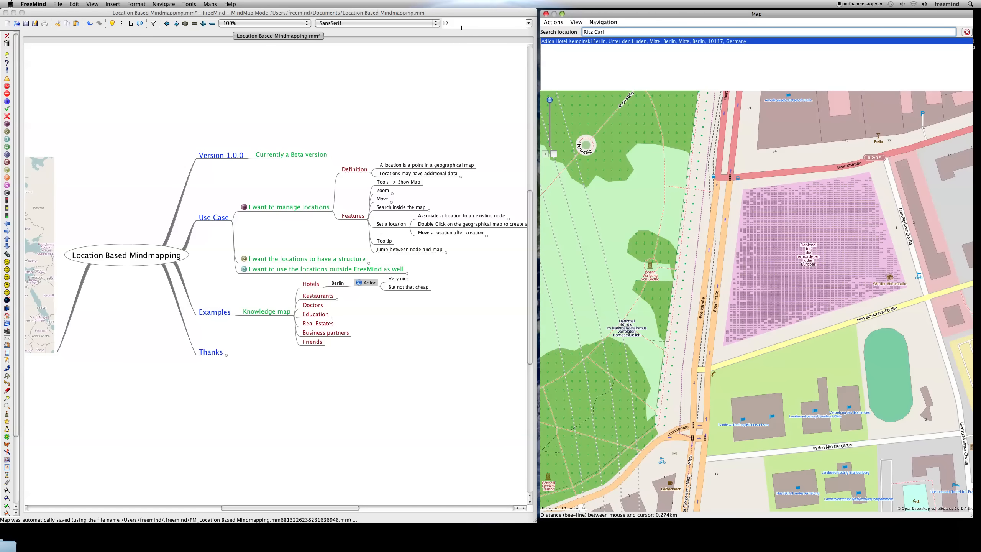
text(ton Berlin)
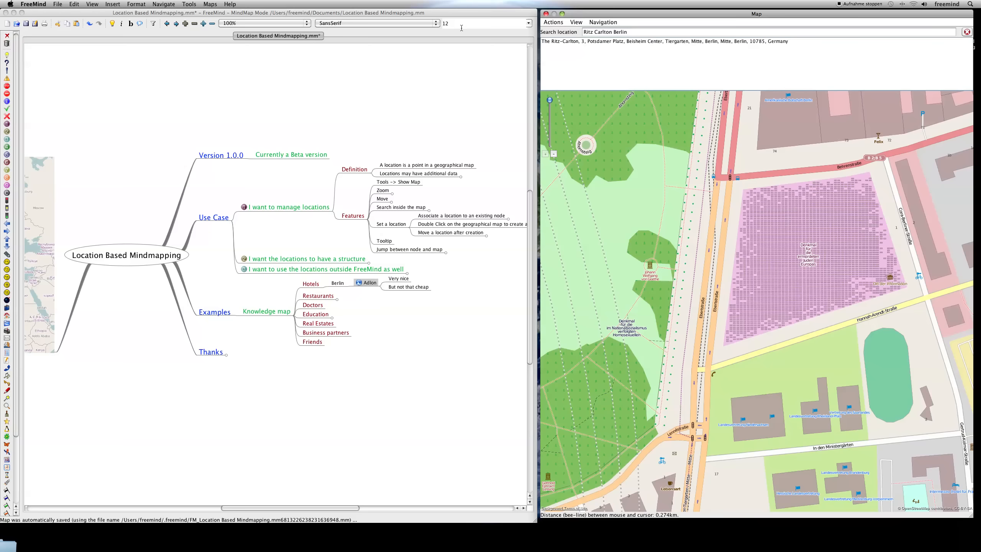
click(560, 41)
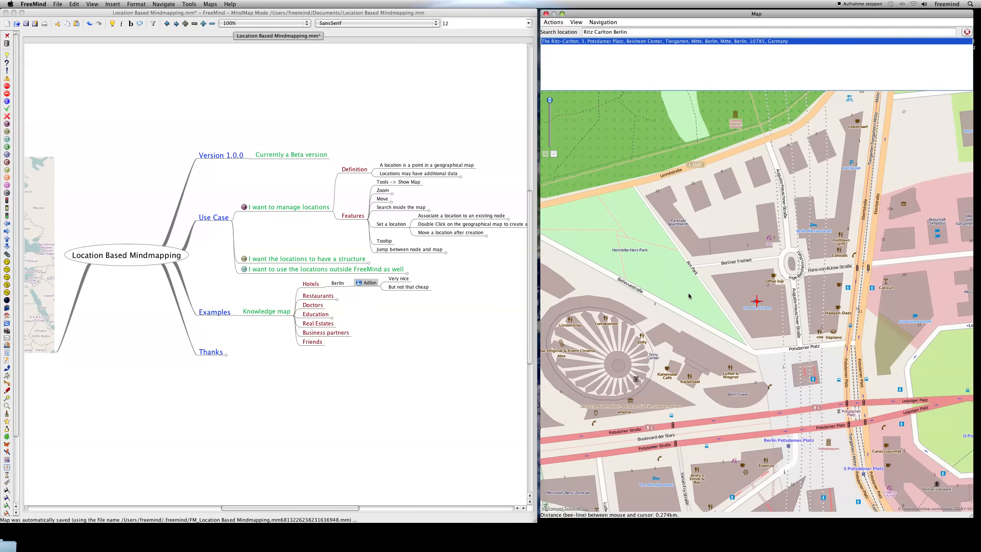
- Create a "Ritz Carlton" node directly on the geographical map and move its marker up onto the hotel's exact position
double_click(755, 318)
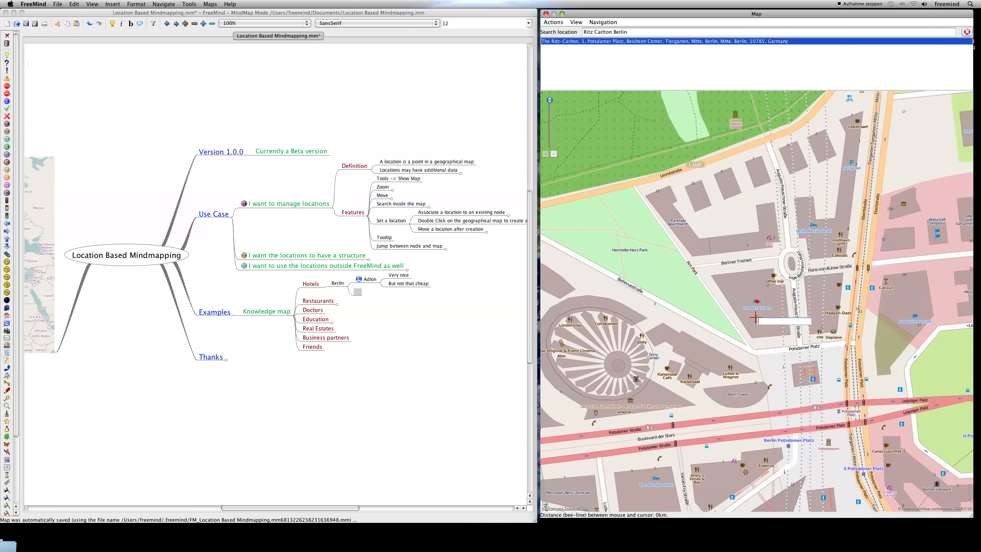
text(Ritz Carlton)
key(Return)
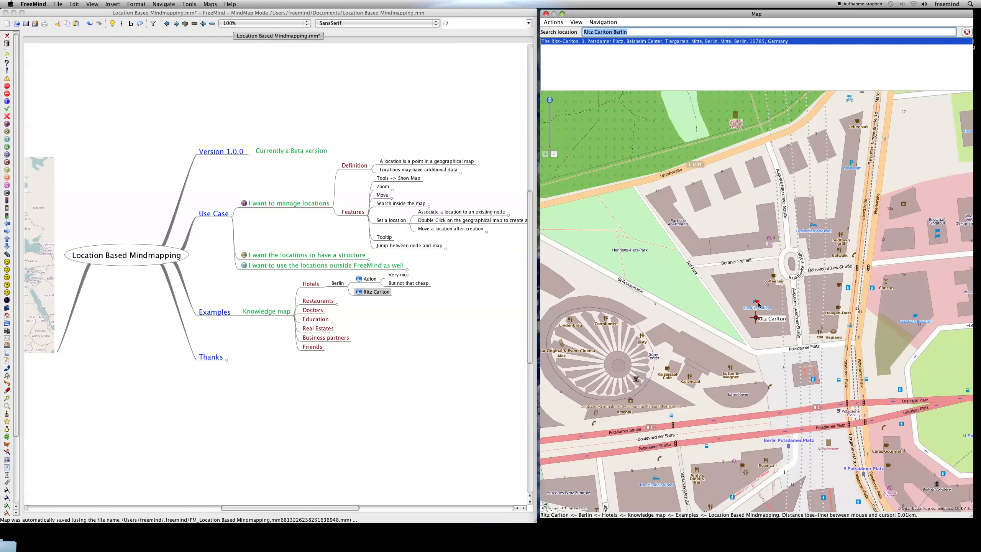
drag(756, 318, 757, 302)
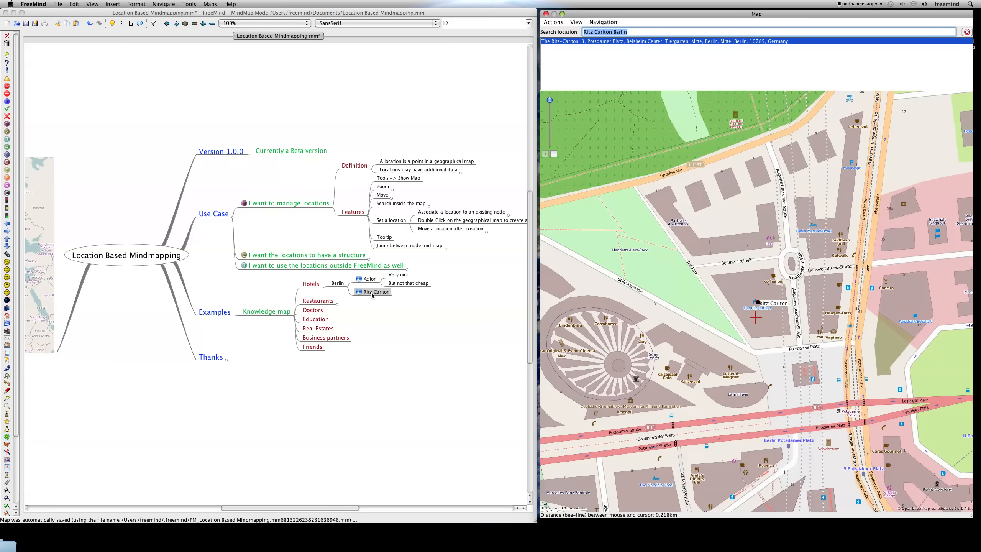
- Select the "Jump between node and map" feature node, and show the Ritz Carlton and Adlon nodes together on the geographical map
mouse_move(372, 295)
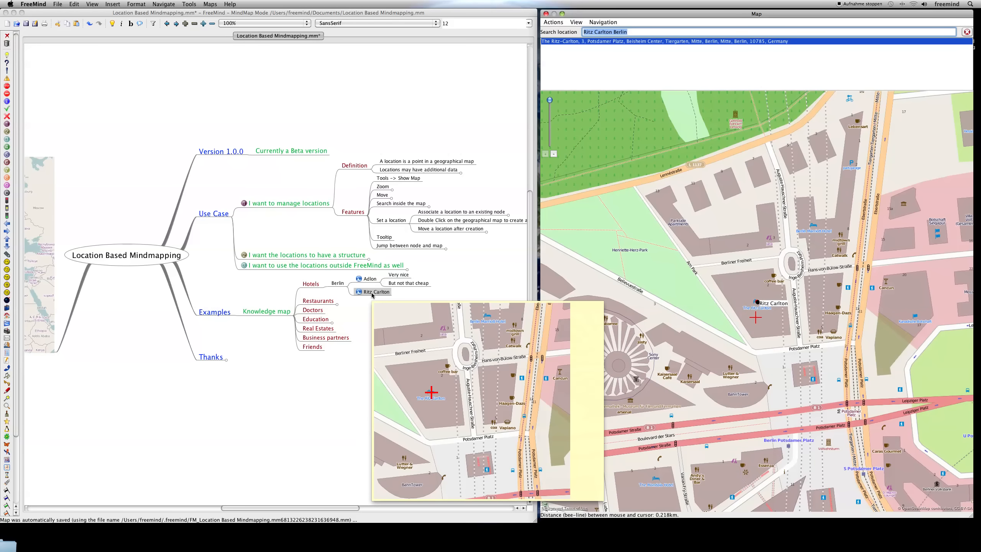
mouse_move(362, 278)
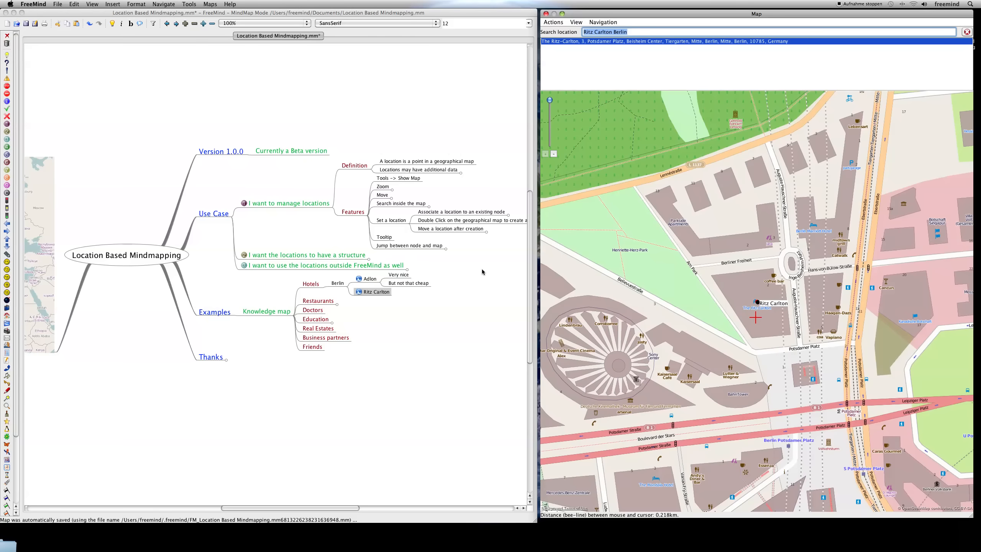
click(393, 249)
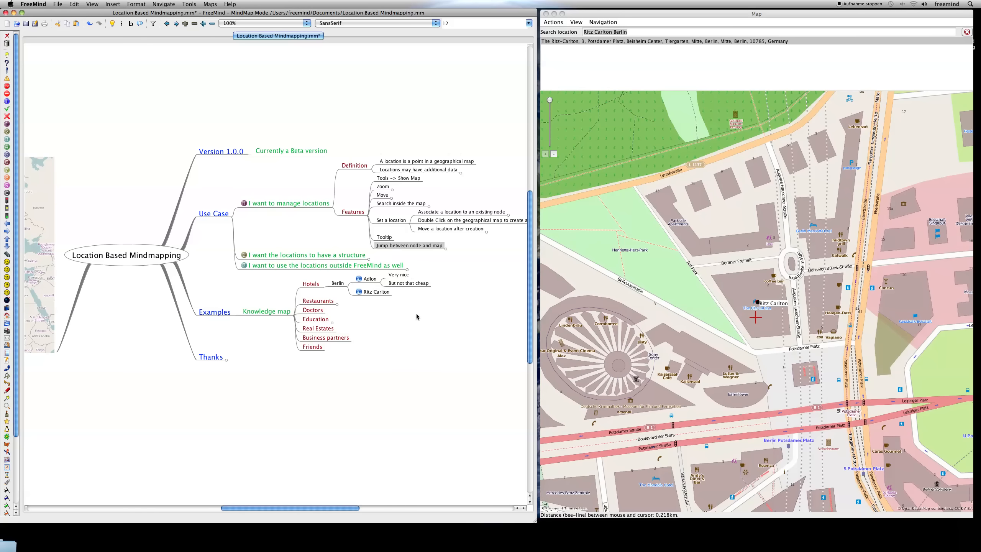
right_click(374, 292)
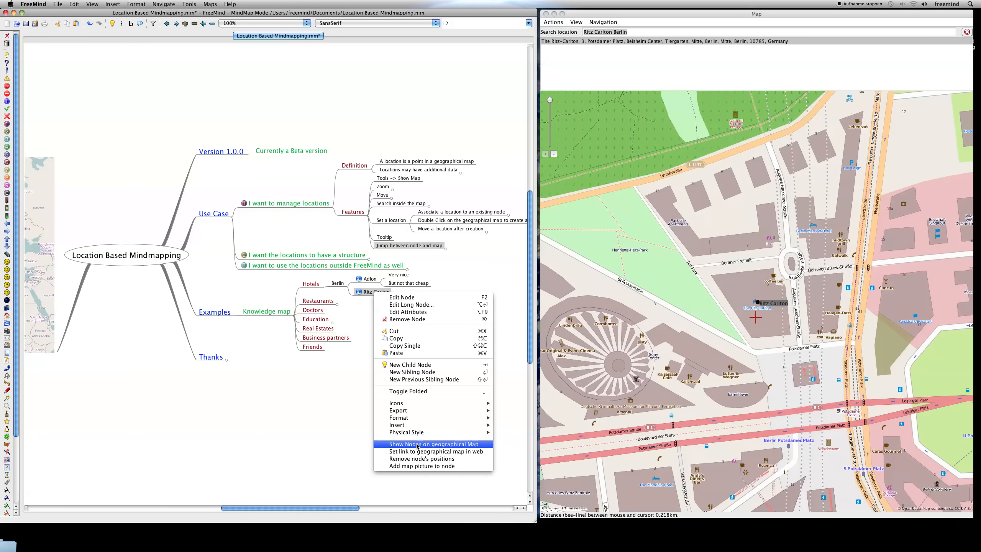
click(369, 279)
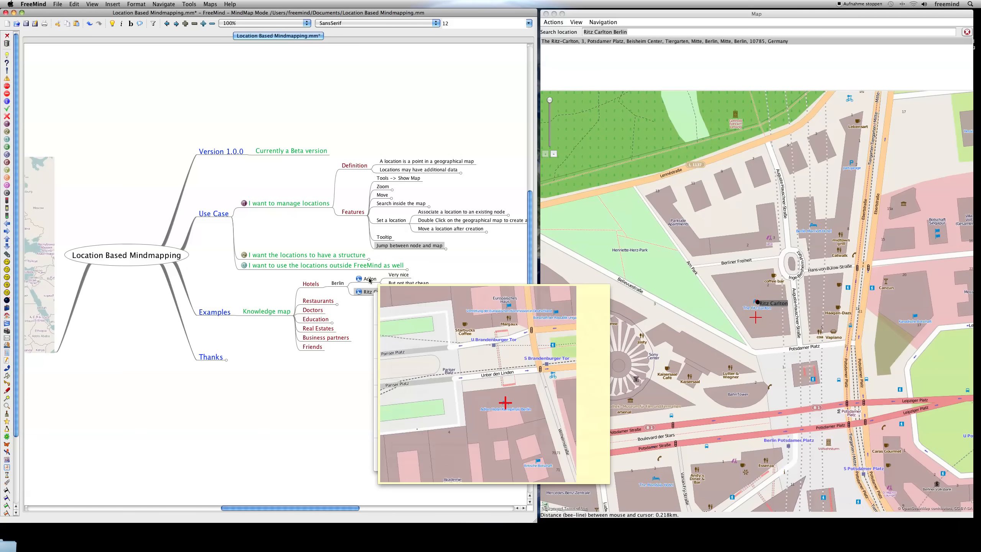
right_click(369, 280)
click(425, 430)
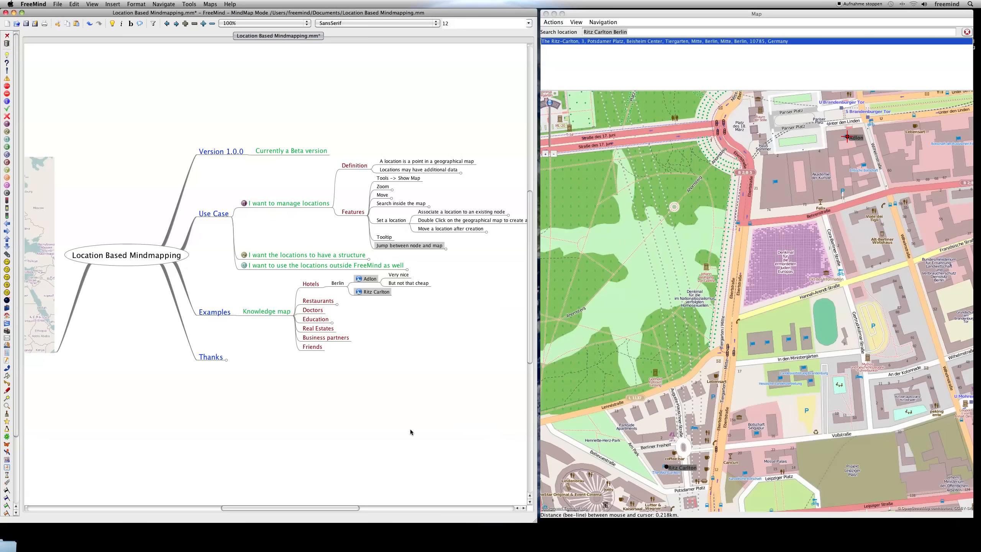
- Select the Ritz Carlton node in the mind map from its marker on the geographical map
click(855, 151)
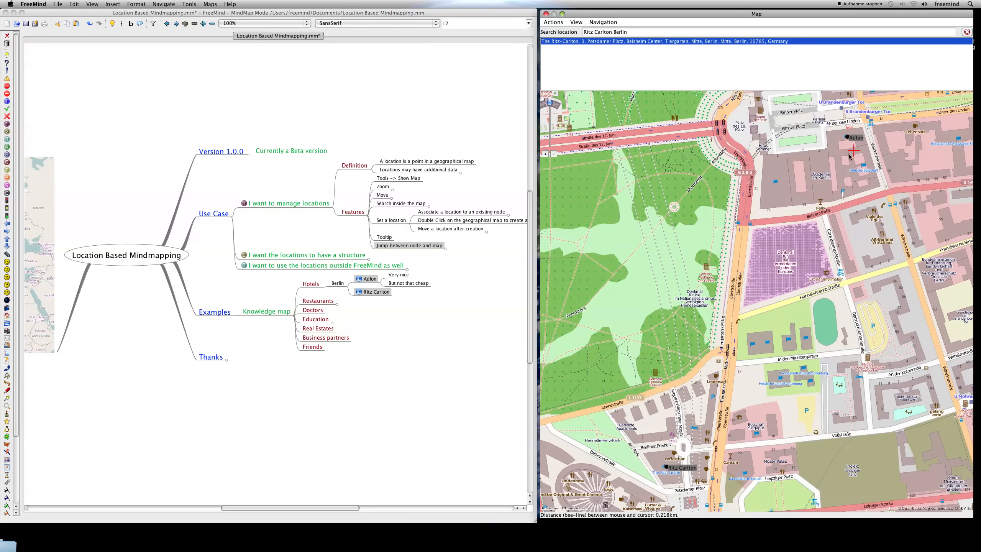
right_click(674, 465)
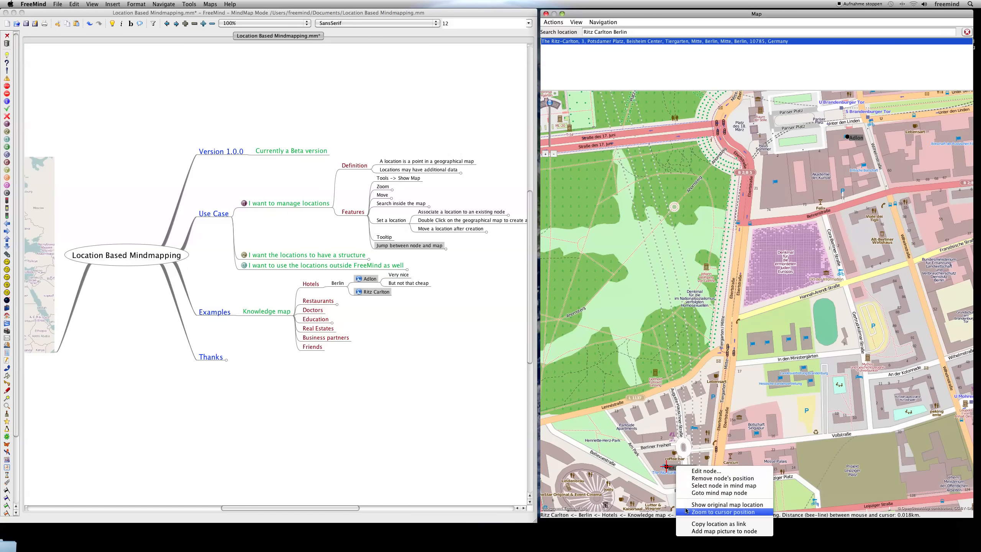
click(692, 488)
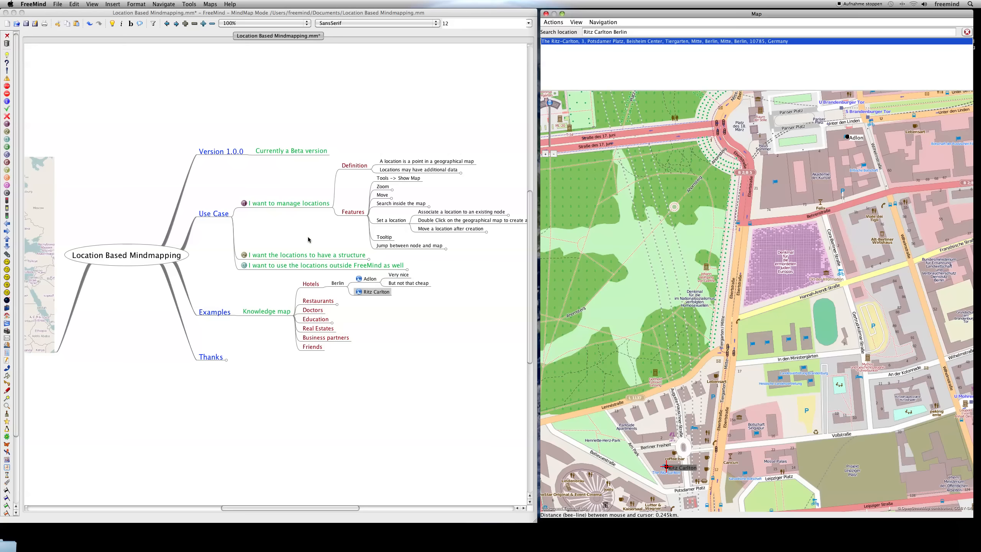
- Fold the "I want to manage locations" branch and unfold "I want the locations to have a structure" through Feature and Folding
click(290, 205)
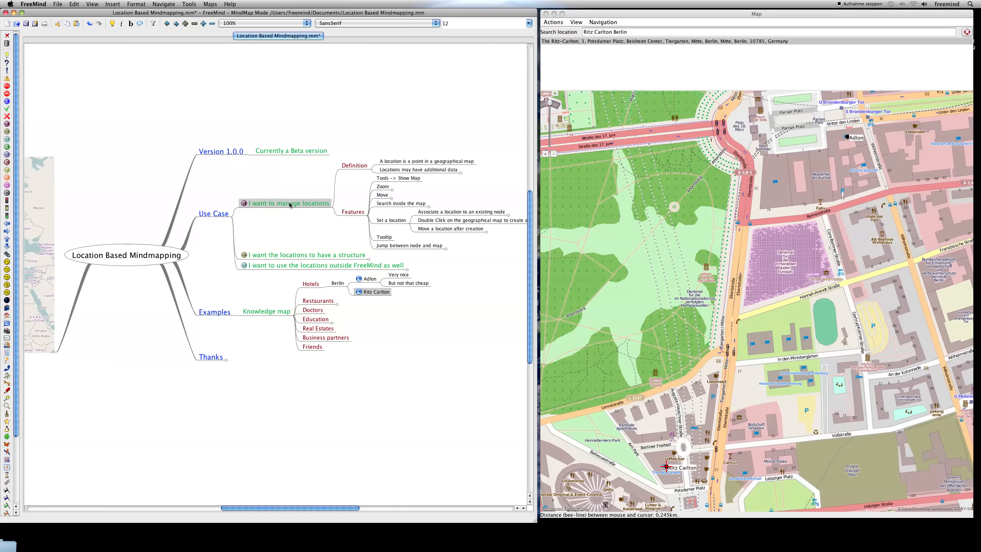
click(290, 205)
click(291, 215)
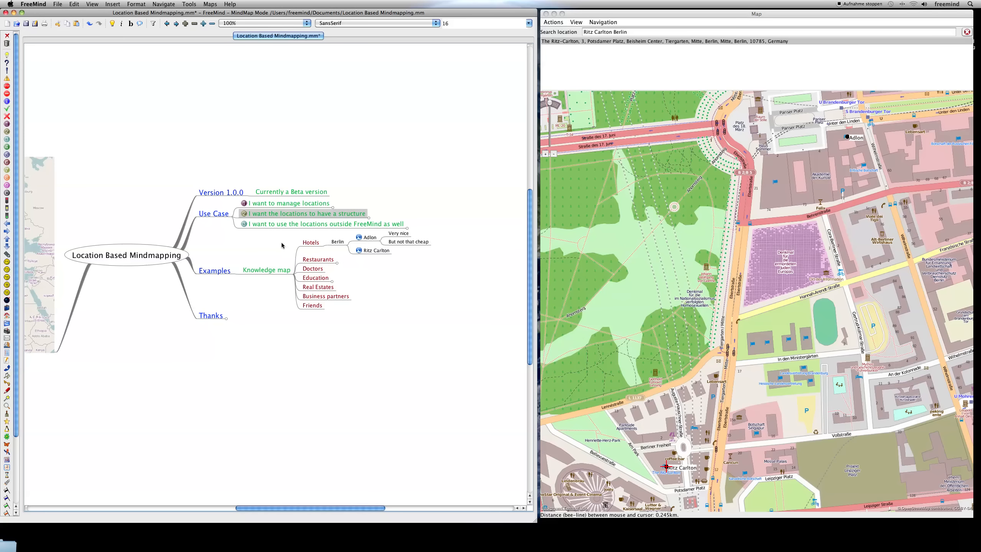
key(space)
key(Right)
key(space)
key(Right)
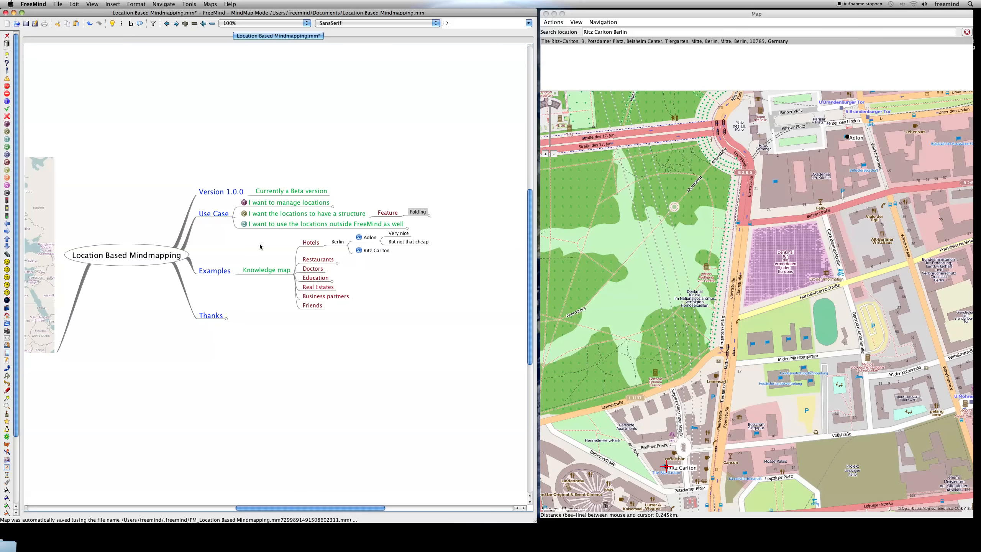
key(space)
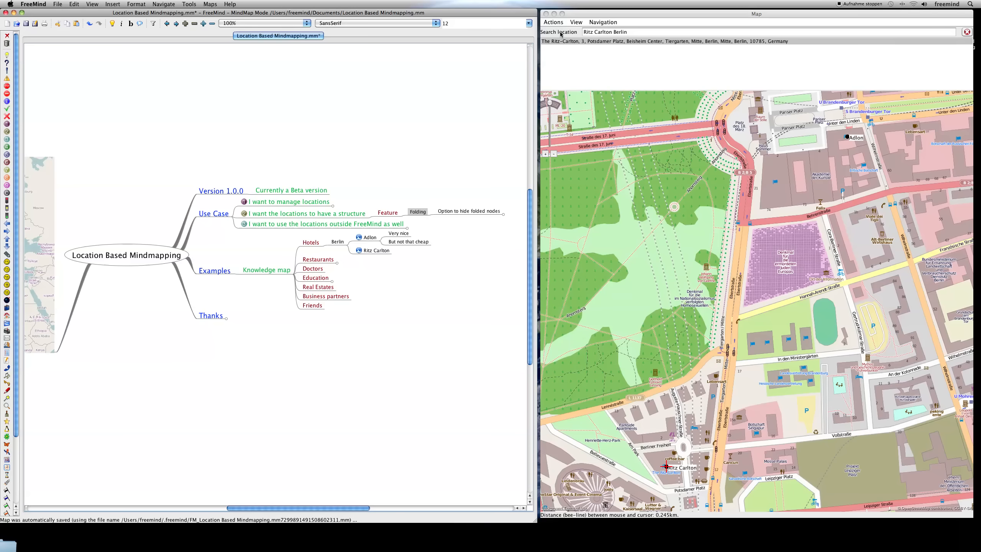
- Turn off the hiding of folded nodes on the geographical map and zoom out to an overview of Berlin
click(576, 22)
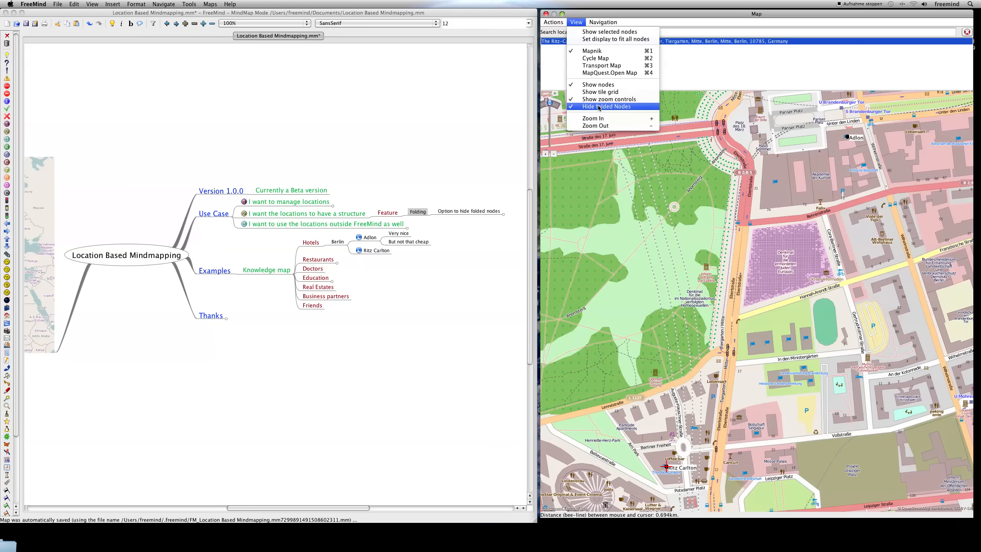
click(598, 107)
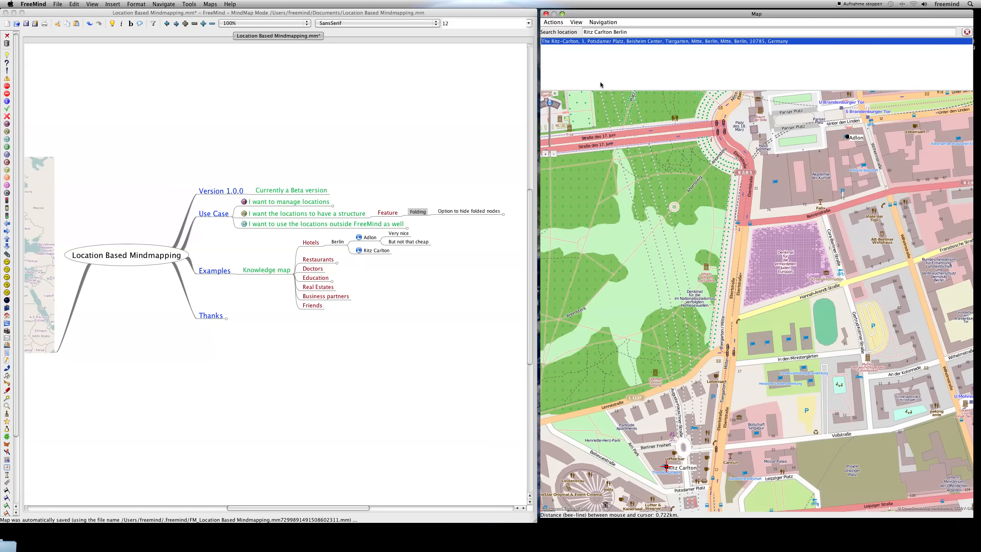
click(554, 90)
click(554, 91)
click(554, 90)
click(554, 90)
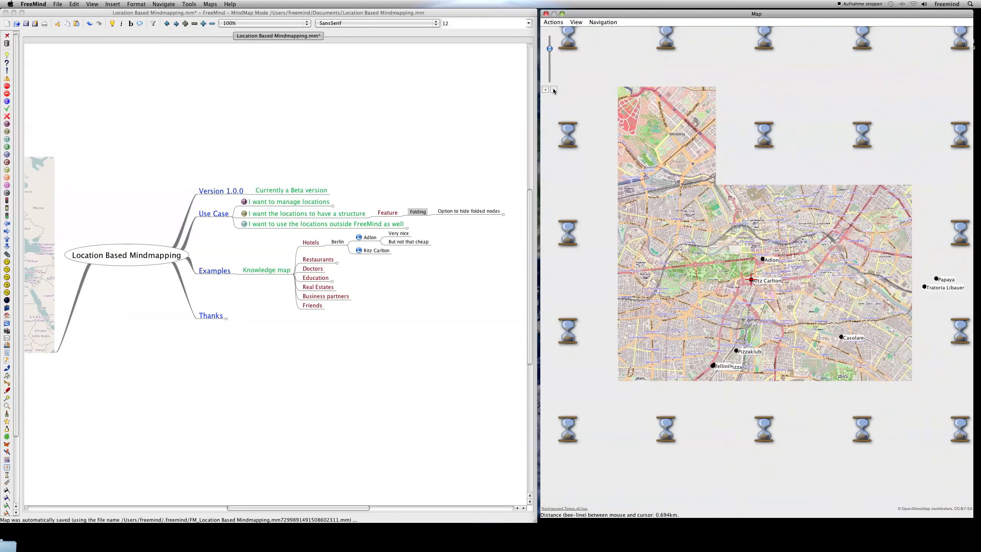
drag(811, 202, 753, 154)
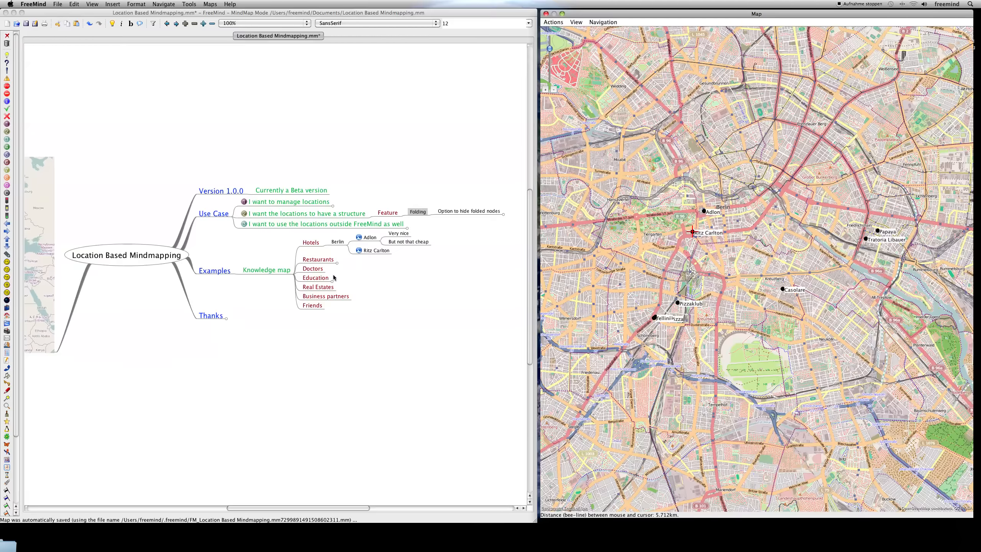
- Hide the folded nodes on the geographical map again and select the Restaurants node in the mind map
click(576, 22)
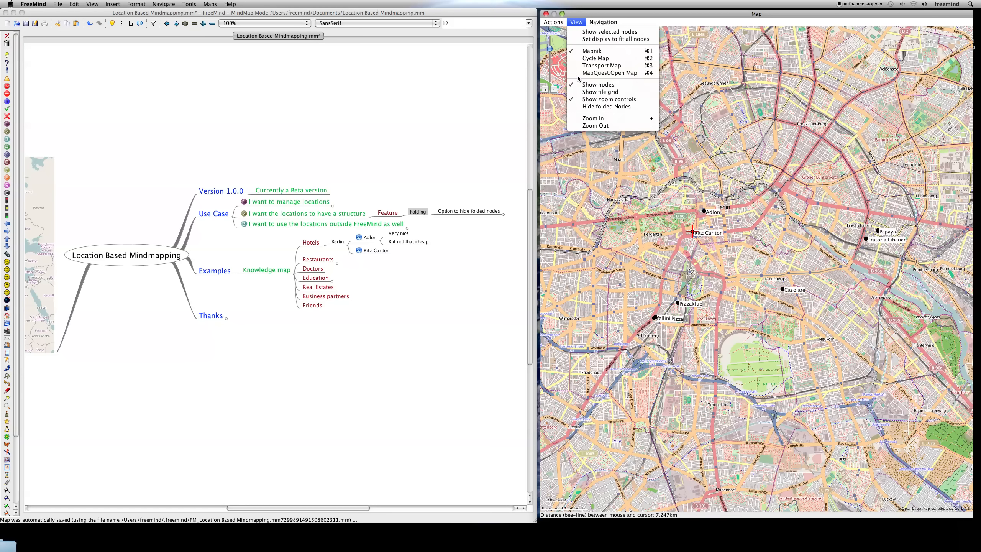
click(587, 107)
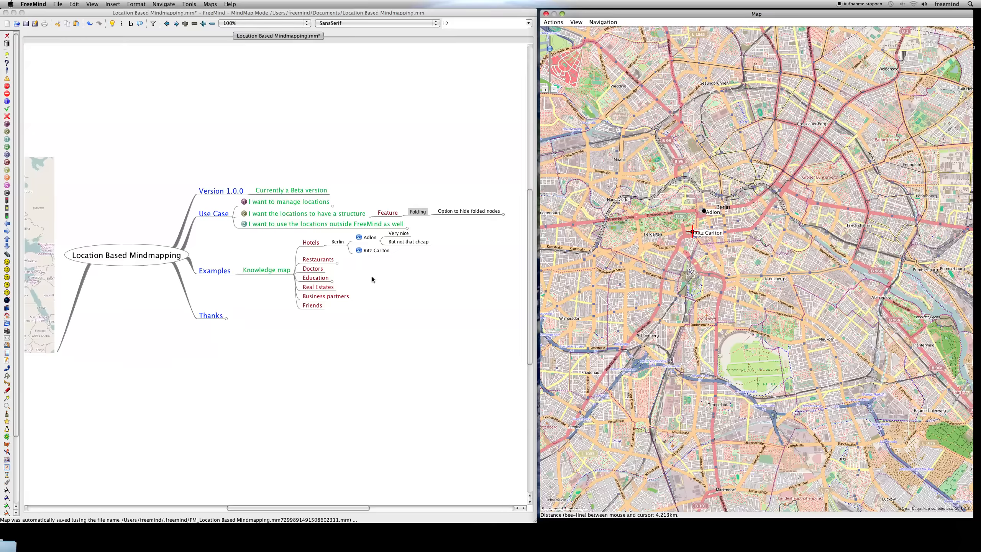
click(319, 259)
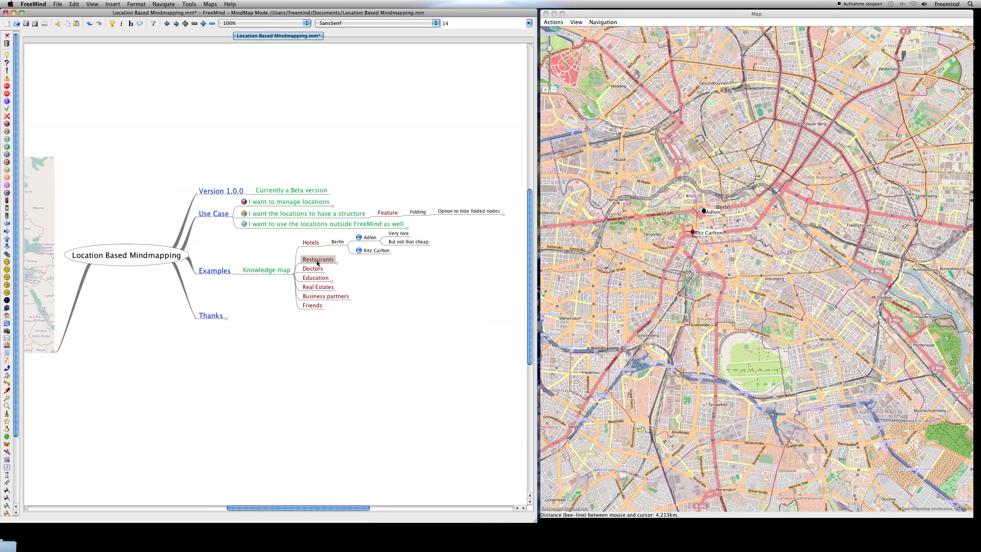
- Unfold the whole Restaurants branch and fold the Hotels branch so the geographical map is filtered to the restaurants
click(204, 24)
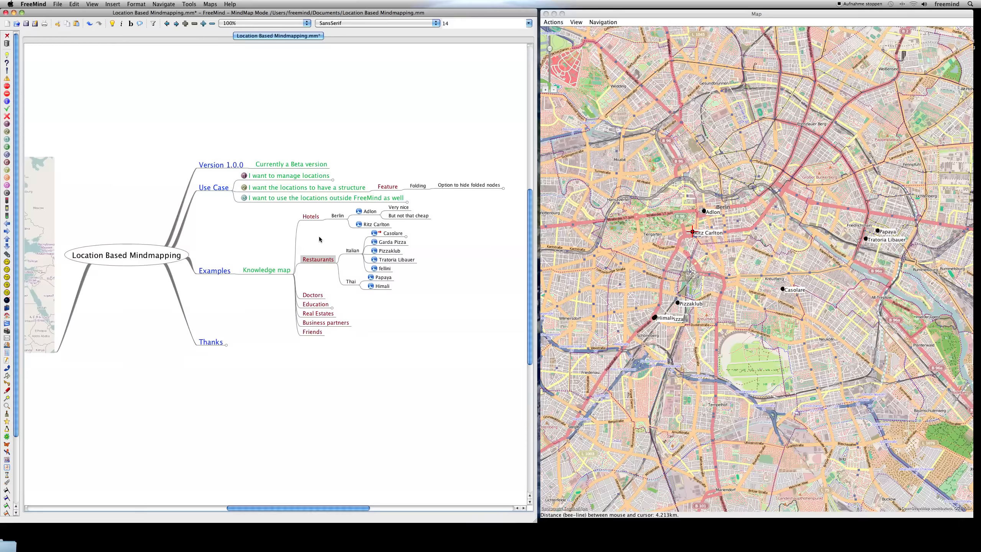
key(space)
key(space)
key(Up)
key(space)
key(Down)
key(Up)
key(space)
key(Down)
key(Right)
key(Left)
key(Up)
key(space)
- Fold and unfold the Italian node under Restaurants to toggle its locations on the geographical map
key(Down)
key(Right)
key(space)
key(space)
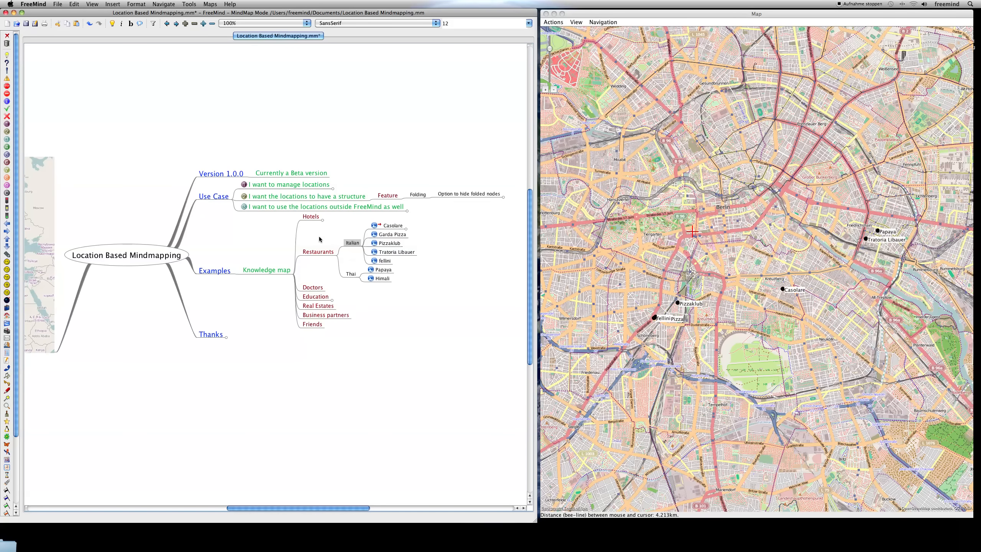
key(Left)
- Fold "I want the locations to have a structure" and unfold "I want to use the locations outside FreeMind as well" down to Export
click(305, 198)
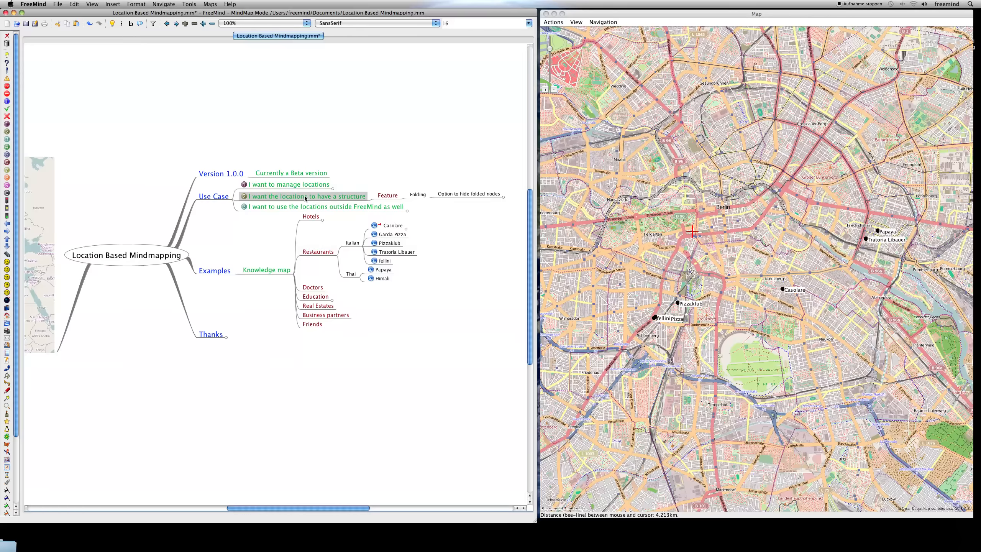
click(306, 198)
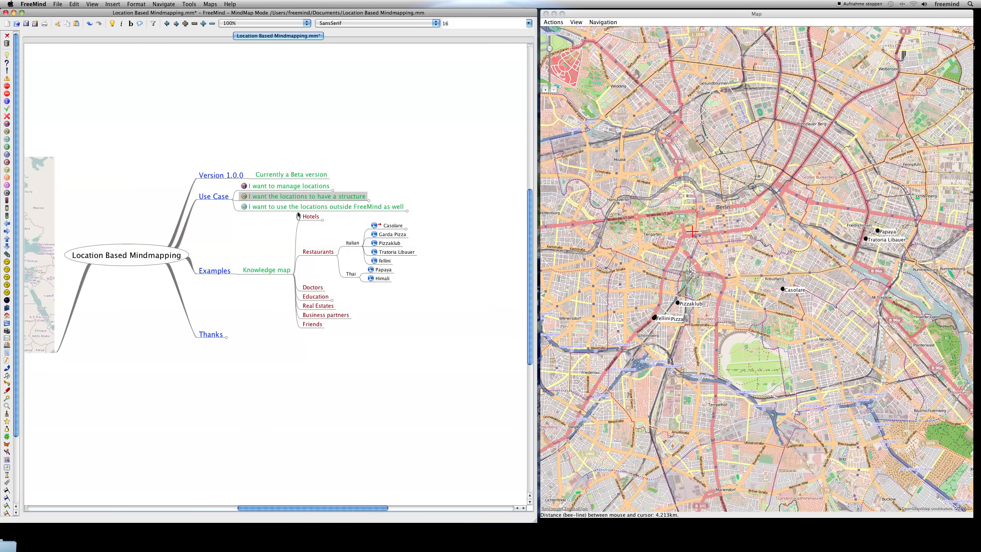
click(300, 209)
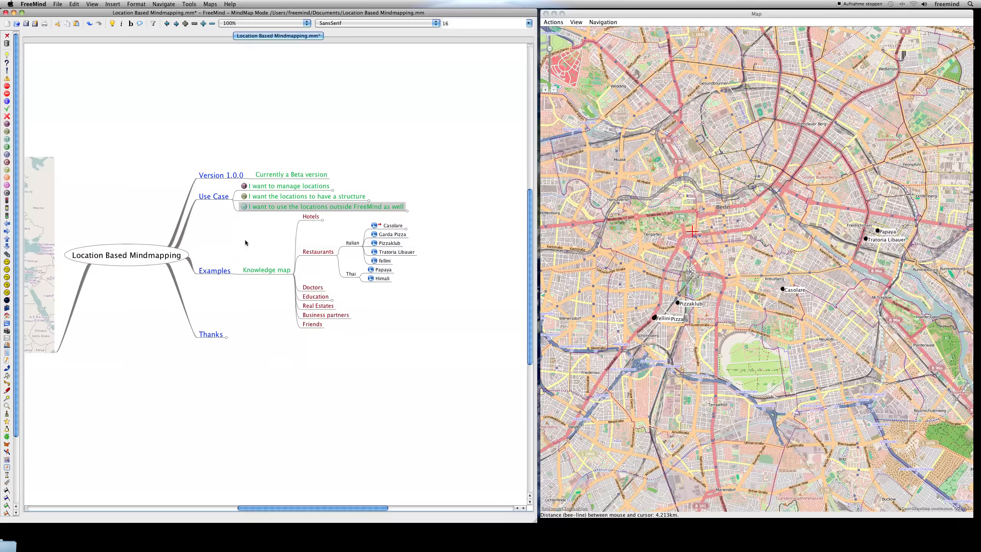
key(Right)
key(Right)
key(Right)
key(Right)
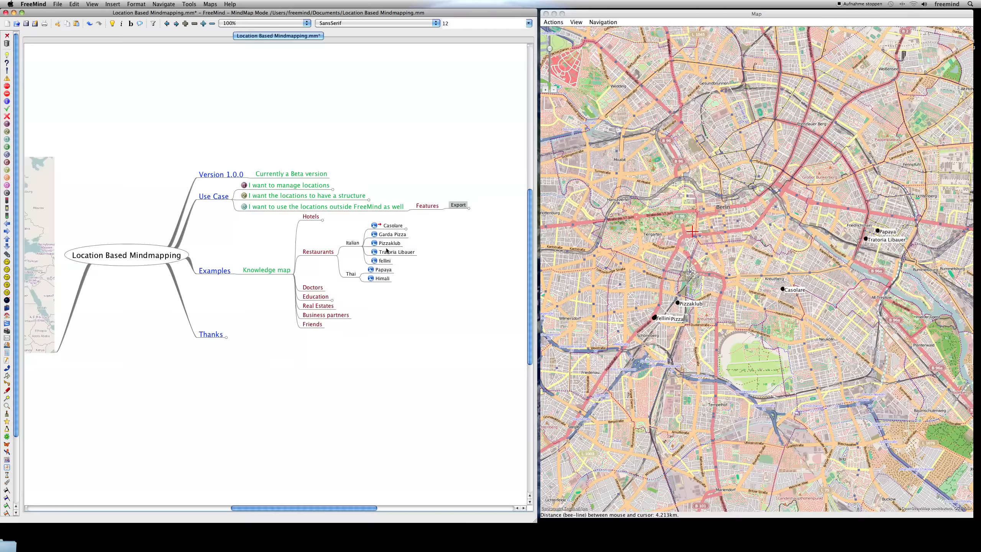
- Show the Papaya node on the geographical map and copy its location as a link from its marker
right_click(380, 271)
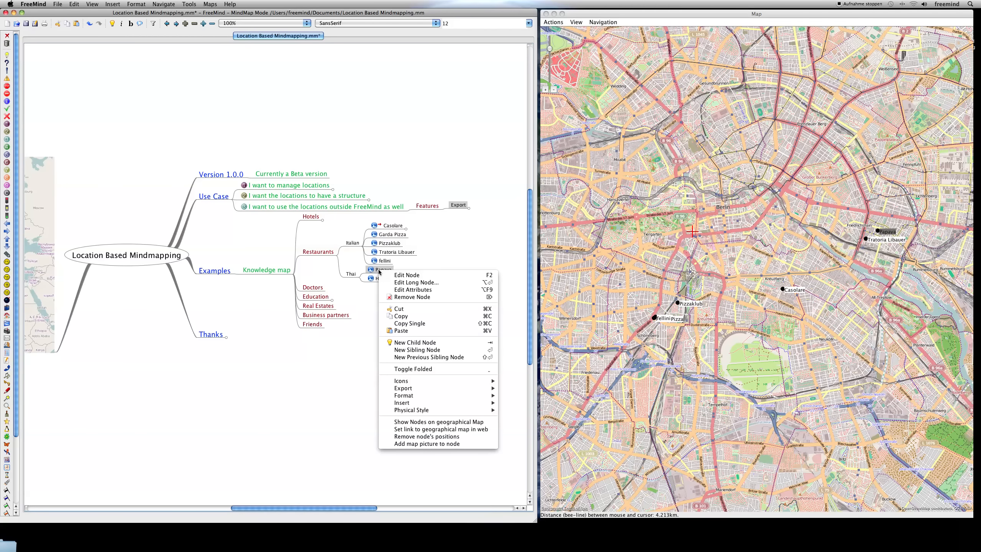
click(439, 422)
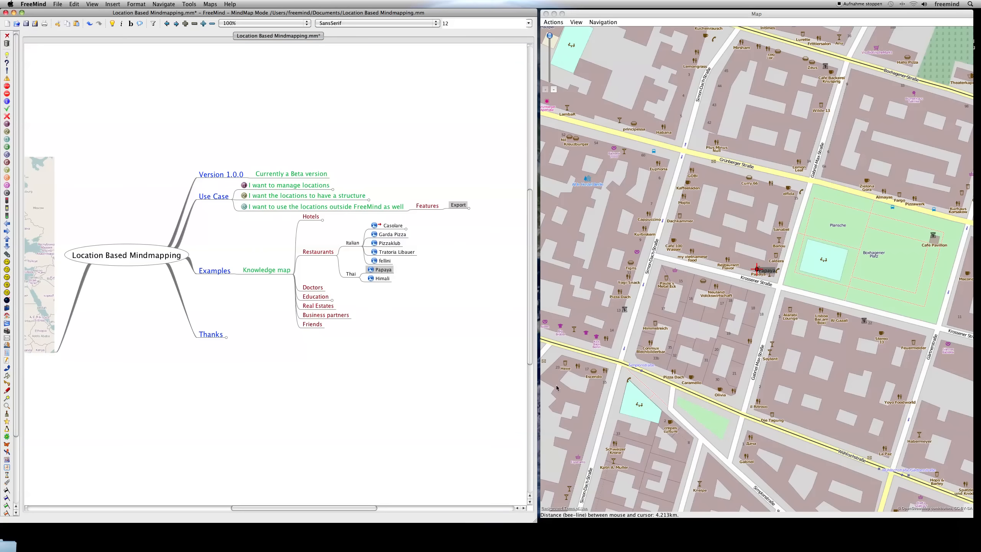
right_click(767, 271)
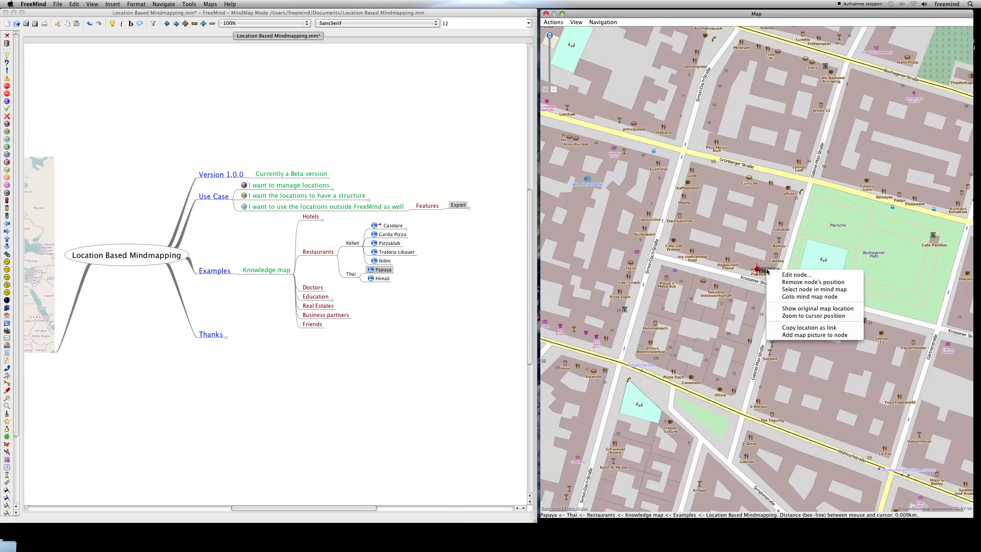
click(789, 328)
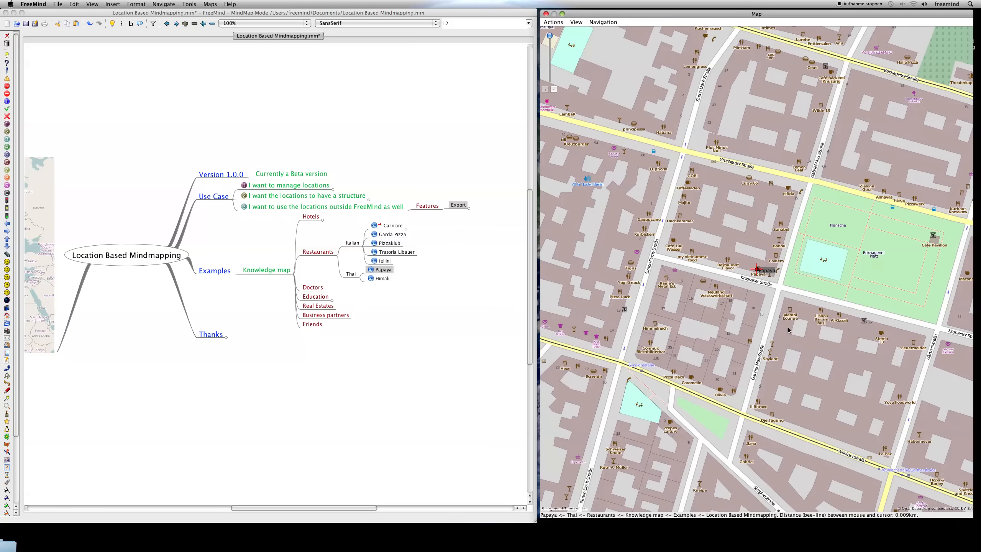
- Switch to Firefox, open the copied Papaya location link in OpenStreetMap, and minimize the browser window
mouse_move(229, 534)
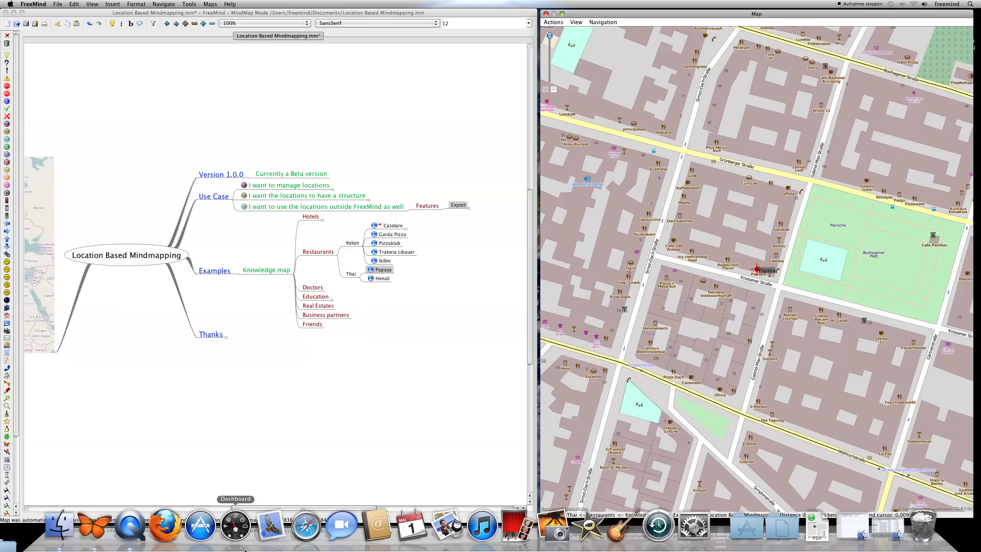
click(166, 527)
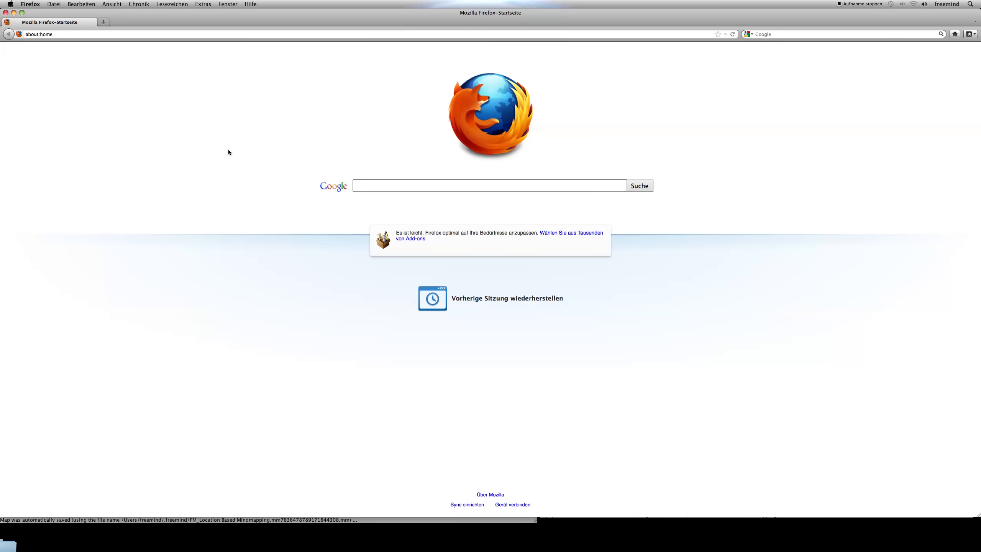
key(super+v)
key(Return)
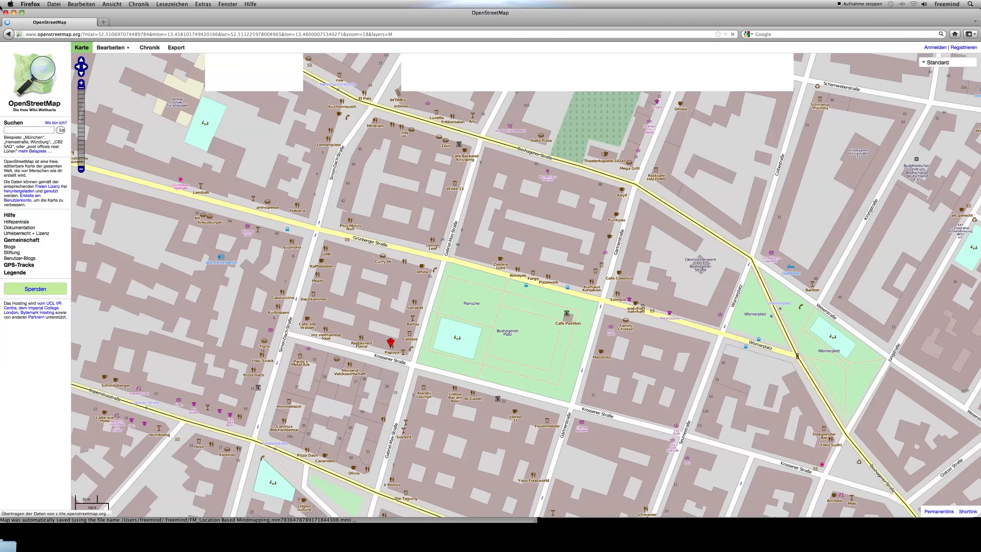
click(13, 13)
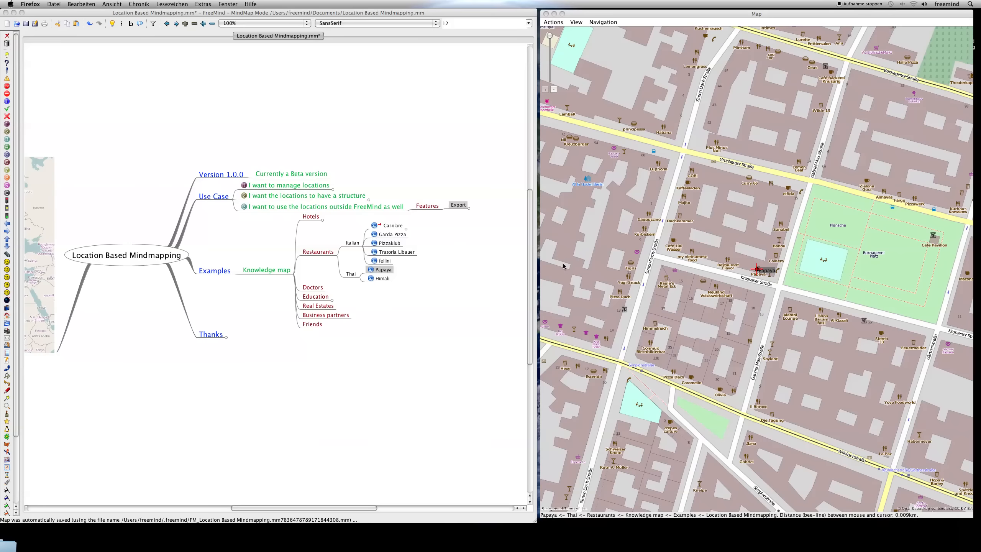
- Unfold the Export node and its As Link details, and add a map picture to the Garda Pizza node
click(462, 205)
click(490, 197)
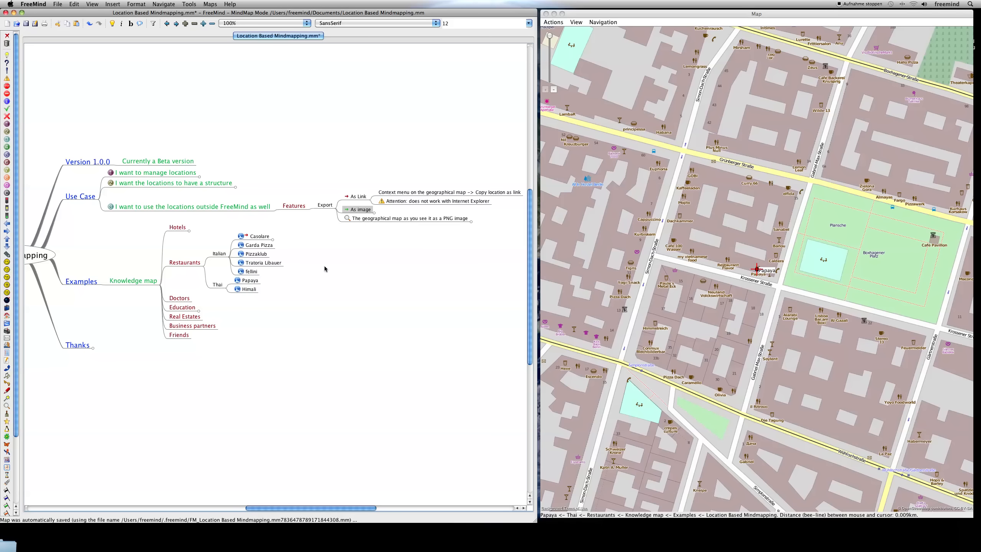
right_click(258, 245)
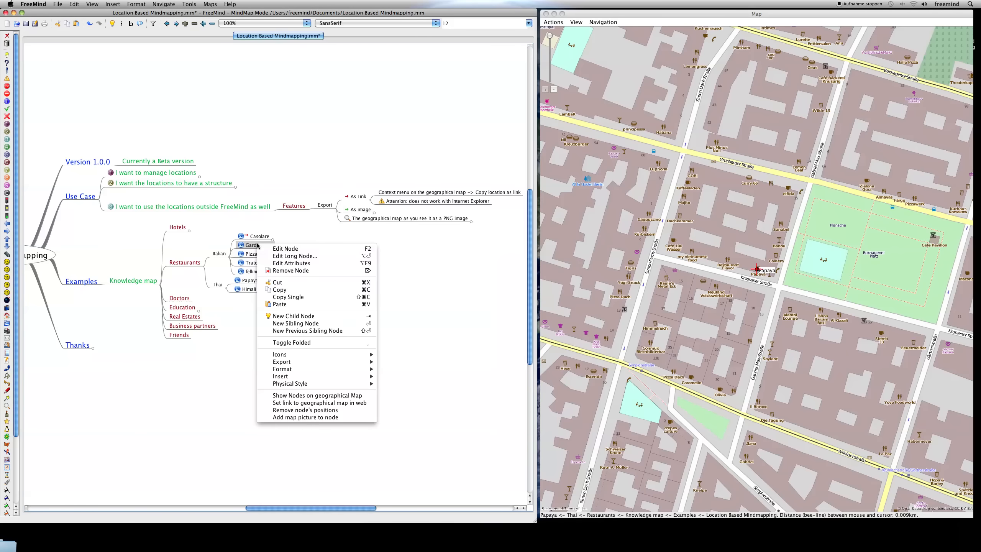
click(301, 418)
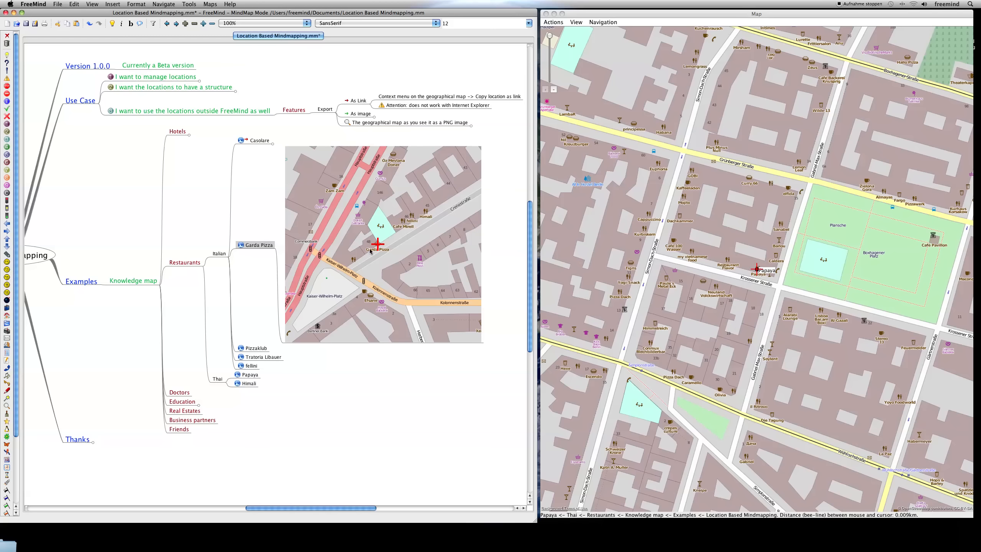
- Export the mind map as HTML, check the Garda Pizza map picture in the exported page, and switch back to FreeMind
click(58, 4)
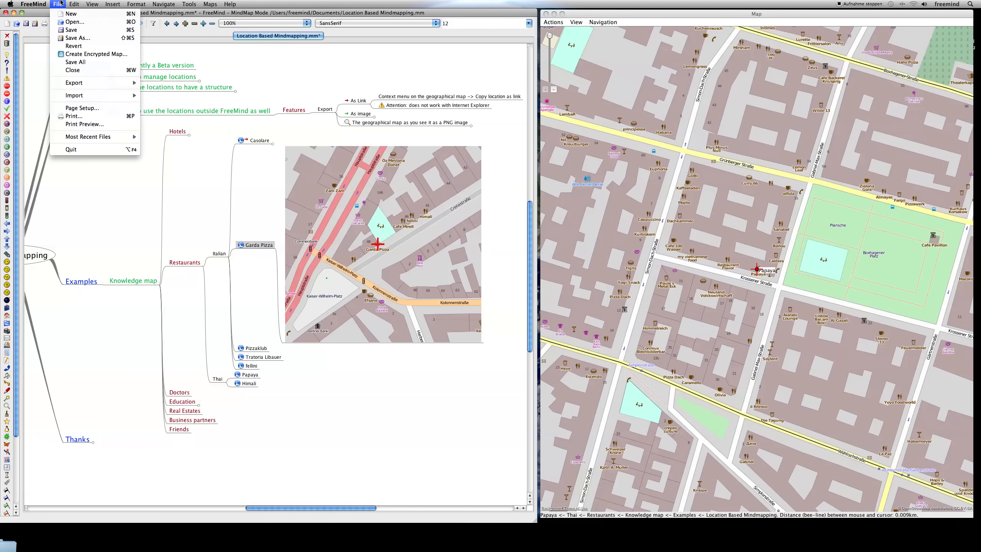
mouse_move(101, 83)
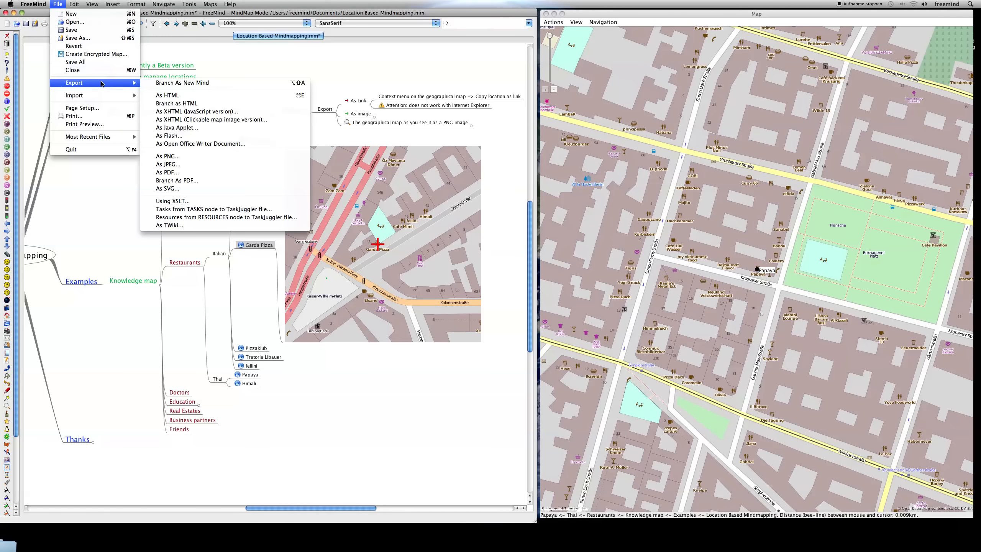
click(172, 96)
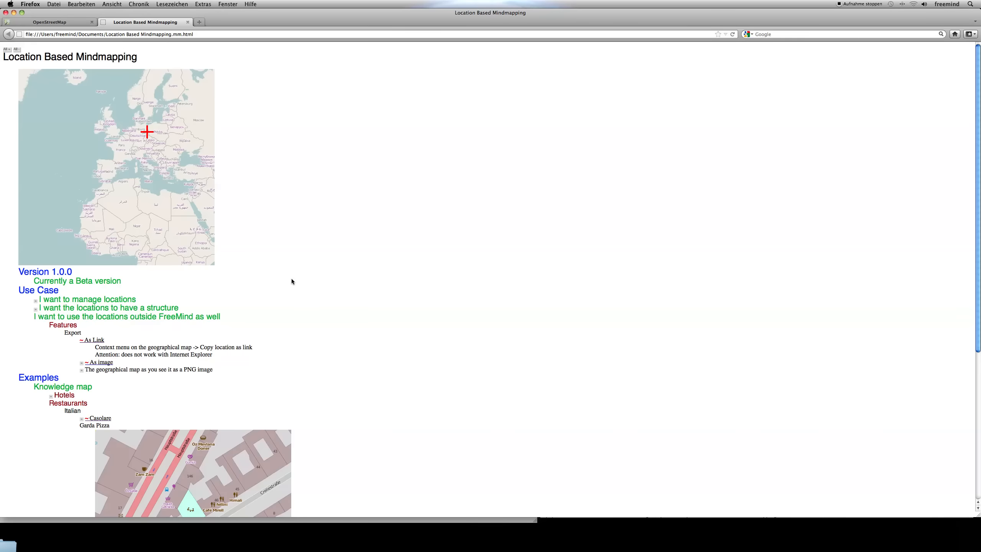
scroll(233, 341, down, 5)
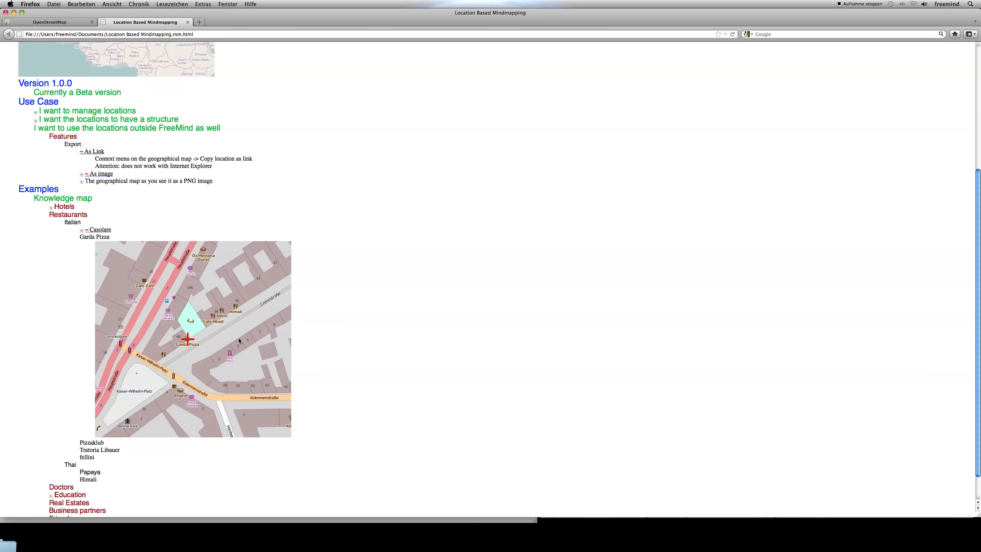
key(super+Tab)
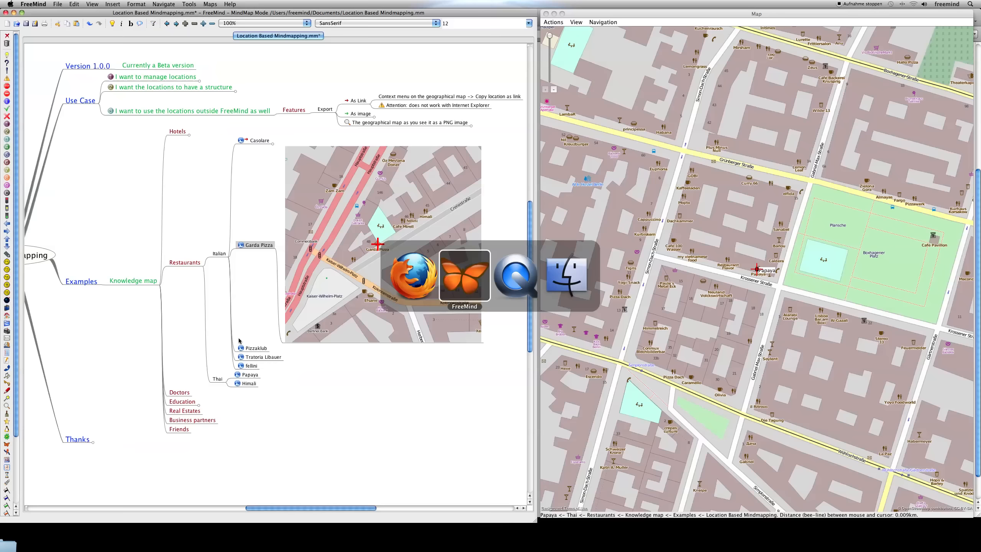
- Select the node about the PNG image and fit the geographical map's display to all nodes
click(357, 123)
click(682, 187)
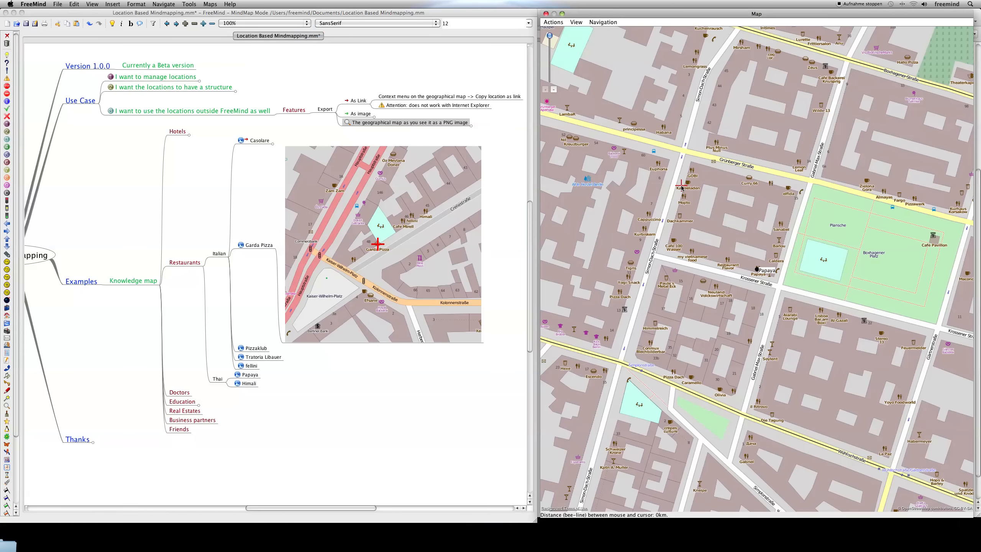
click(576, 22)
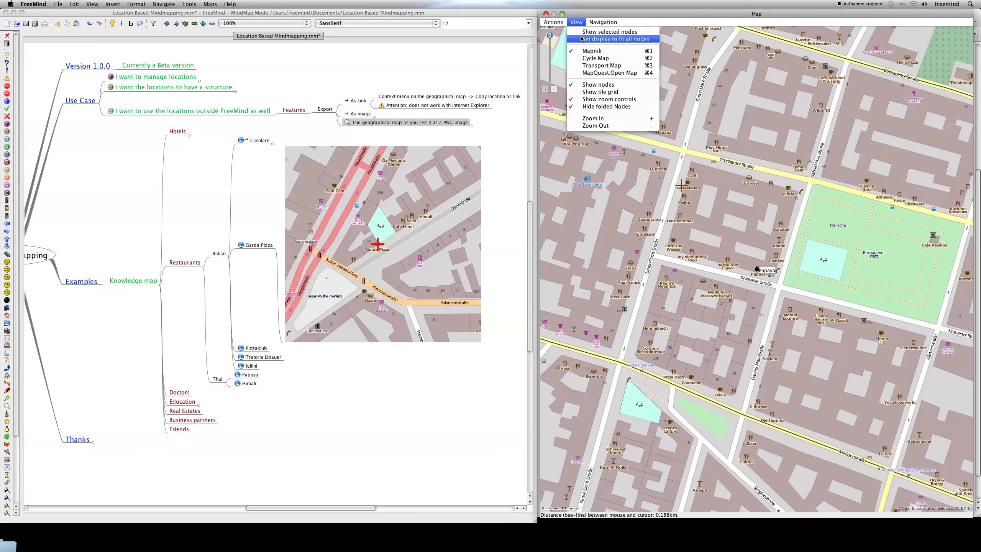
click(591, 33)
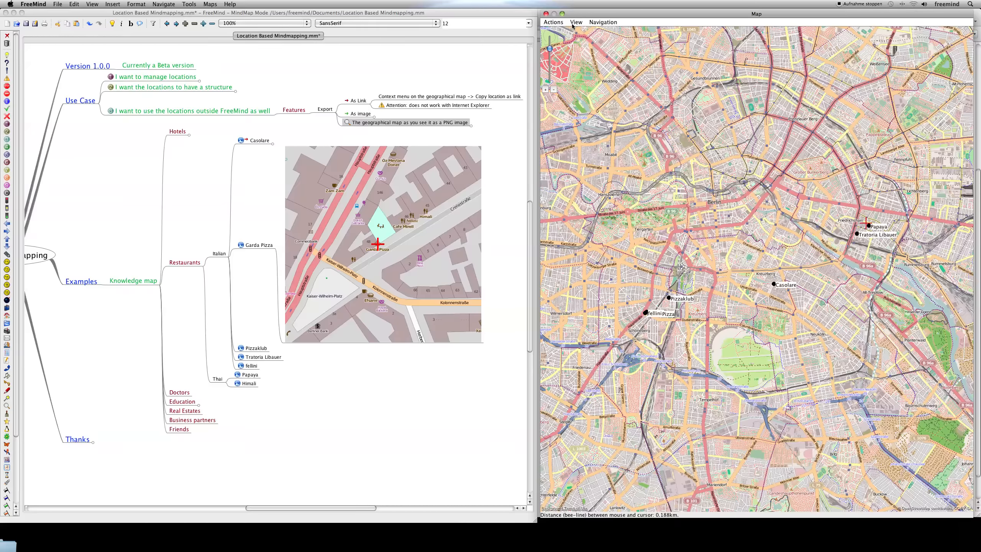
- Export the geographical map as "Location Based Mindmapping.png" into the Dokumente folder, replacing the existing file
click(560, 23)
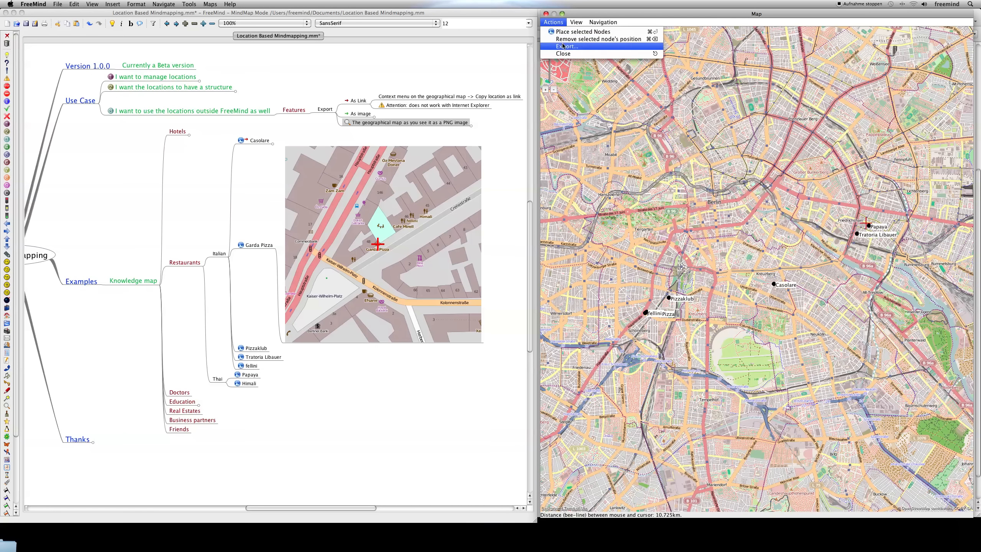
click(568, 43)
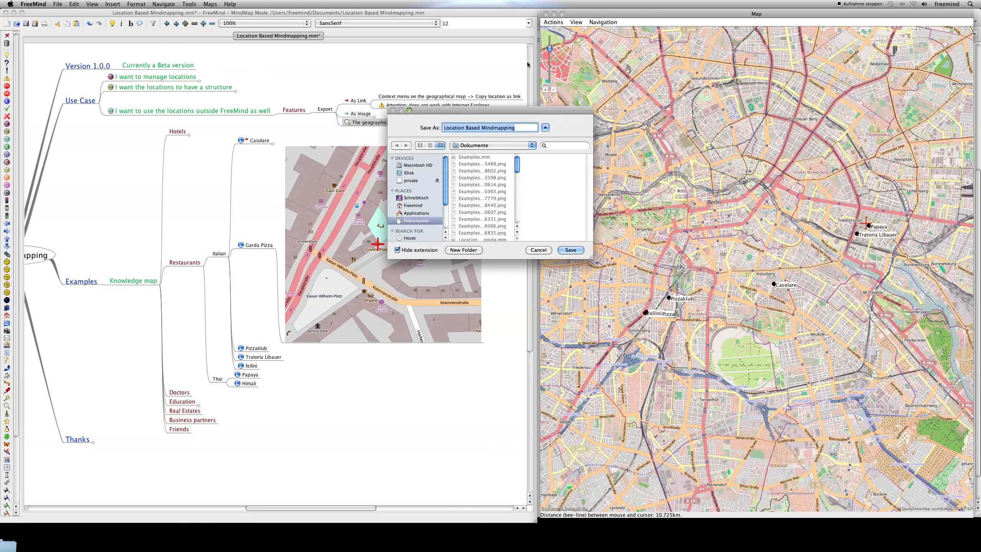
click(574, 250)
click(541, 161)
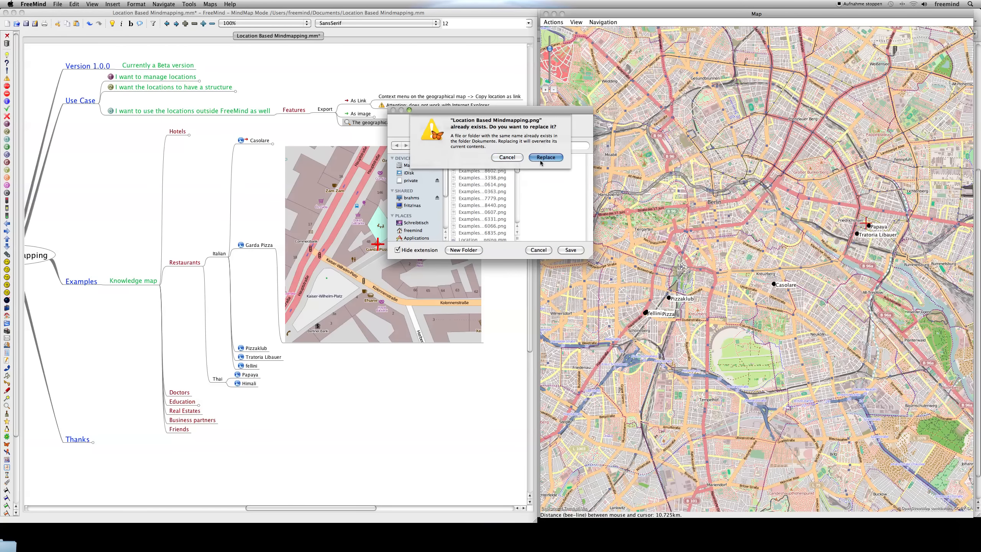
click(411, 289)
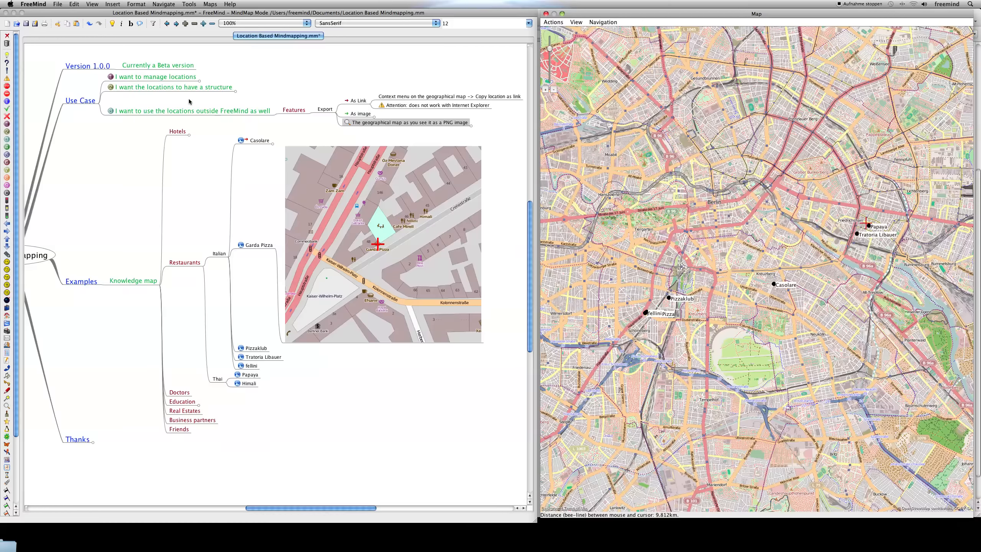
- Fold the "I want to use the locations outside FreeMind as well" branch in the mind map
click(180, 115)
click(179, 112)
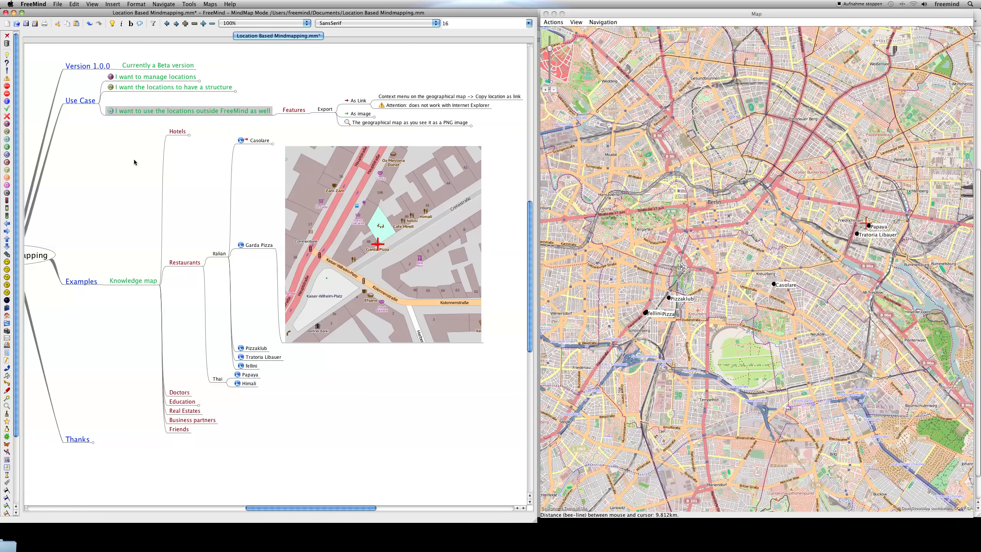
key(space)
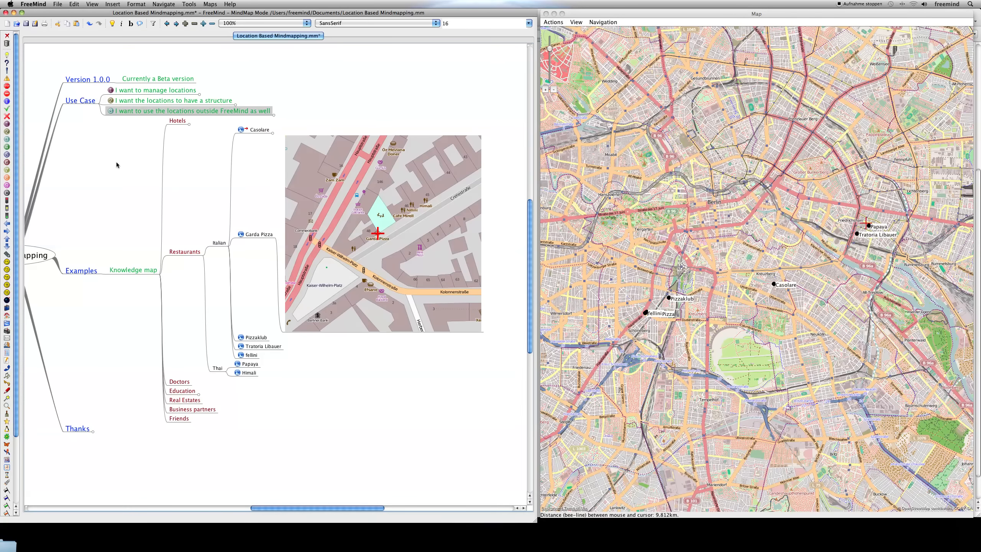
- Unfold the Thanks branch and select its "Go to openstreetmap.org" and "Go to JOSM" nodes one after the other
drag(102, 163, 164, 159)
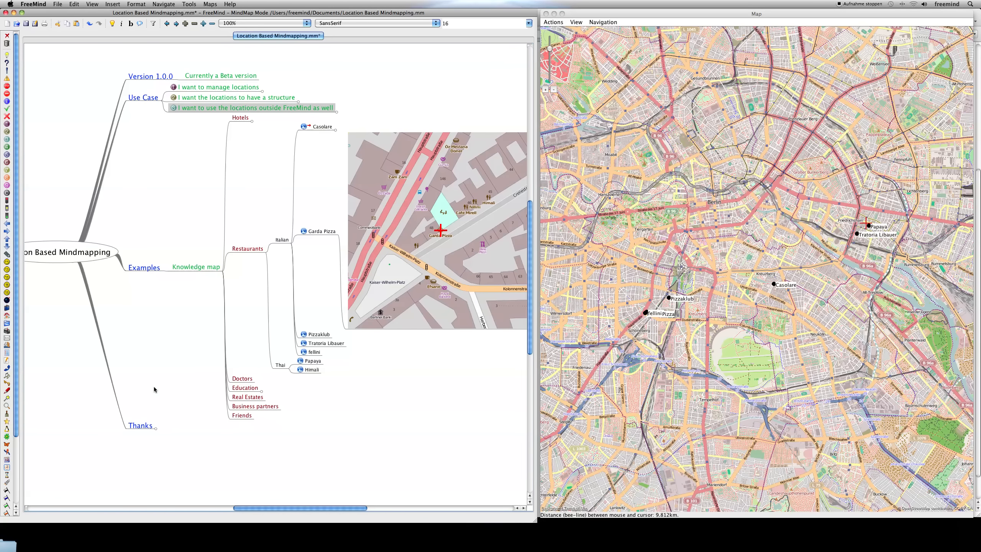
click(139, 424)
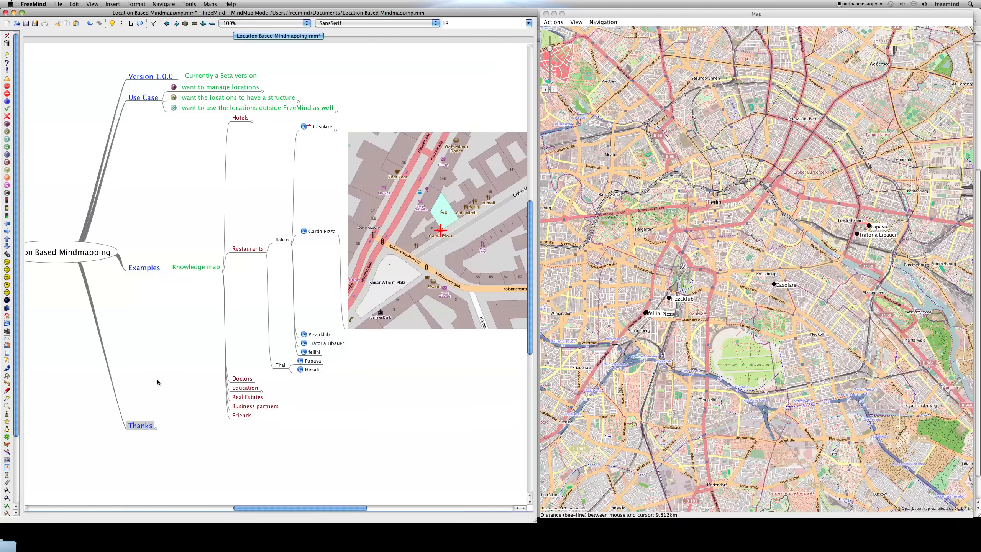
key(space)
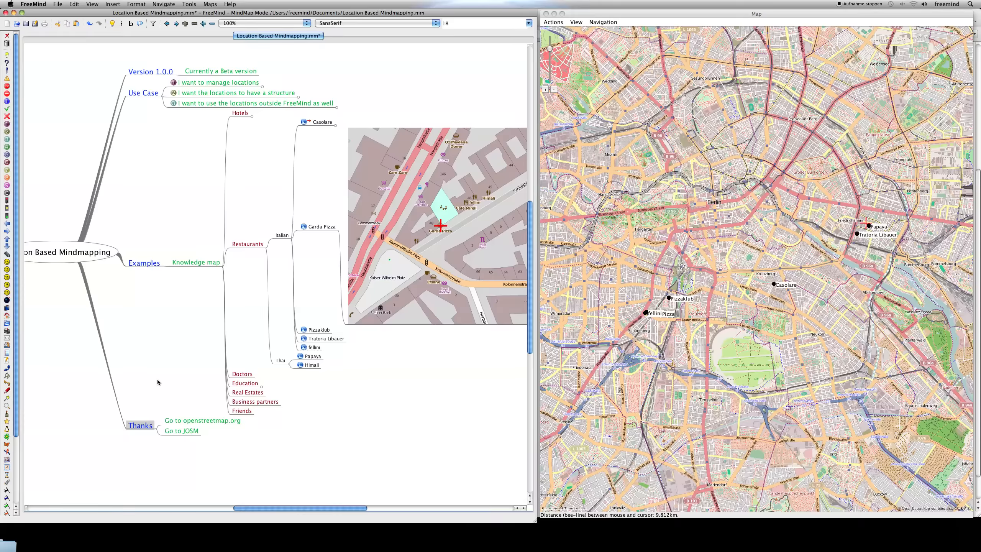
click(202, 422)
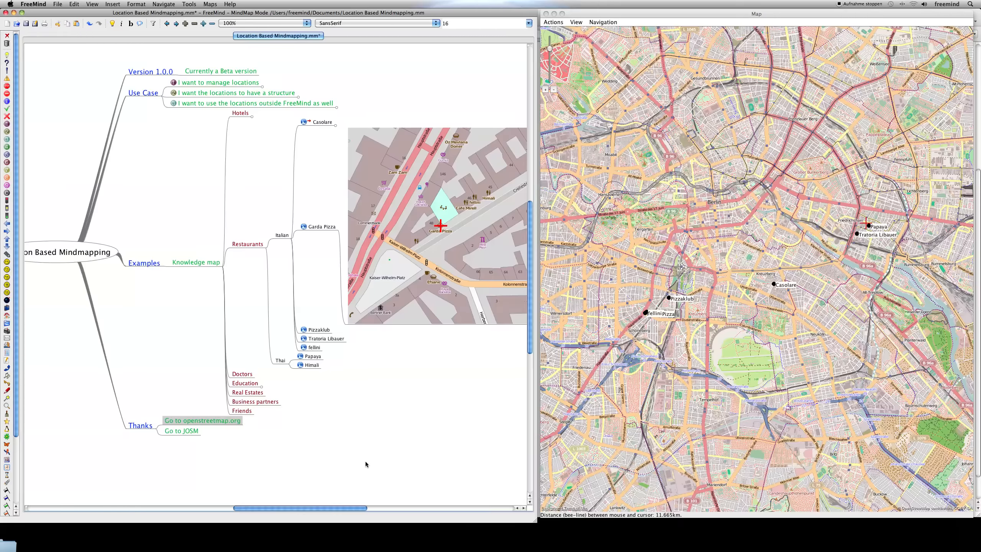
click(191, 430)
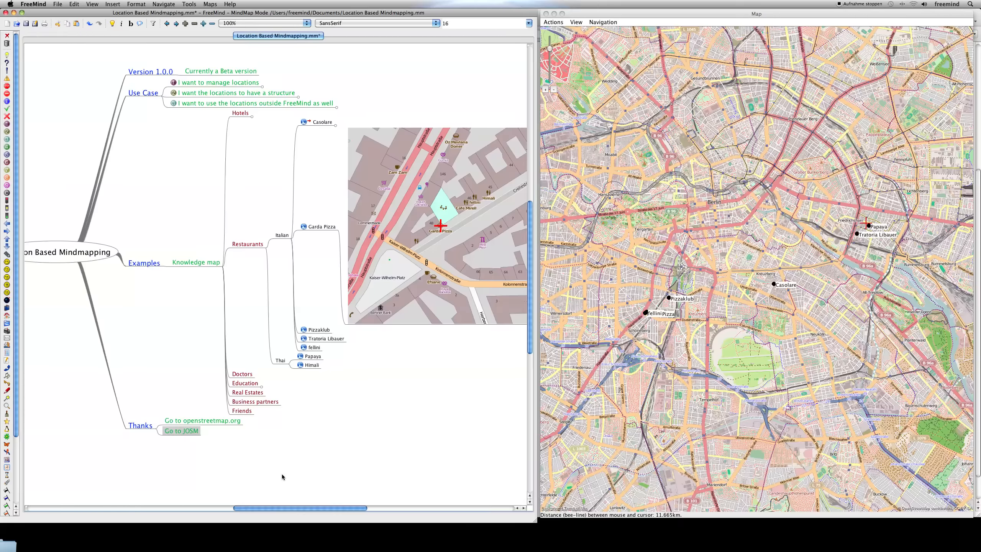